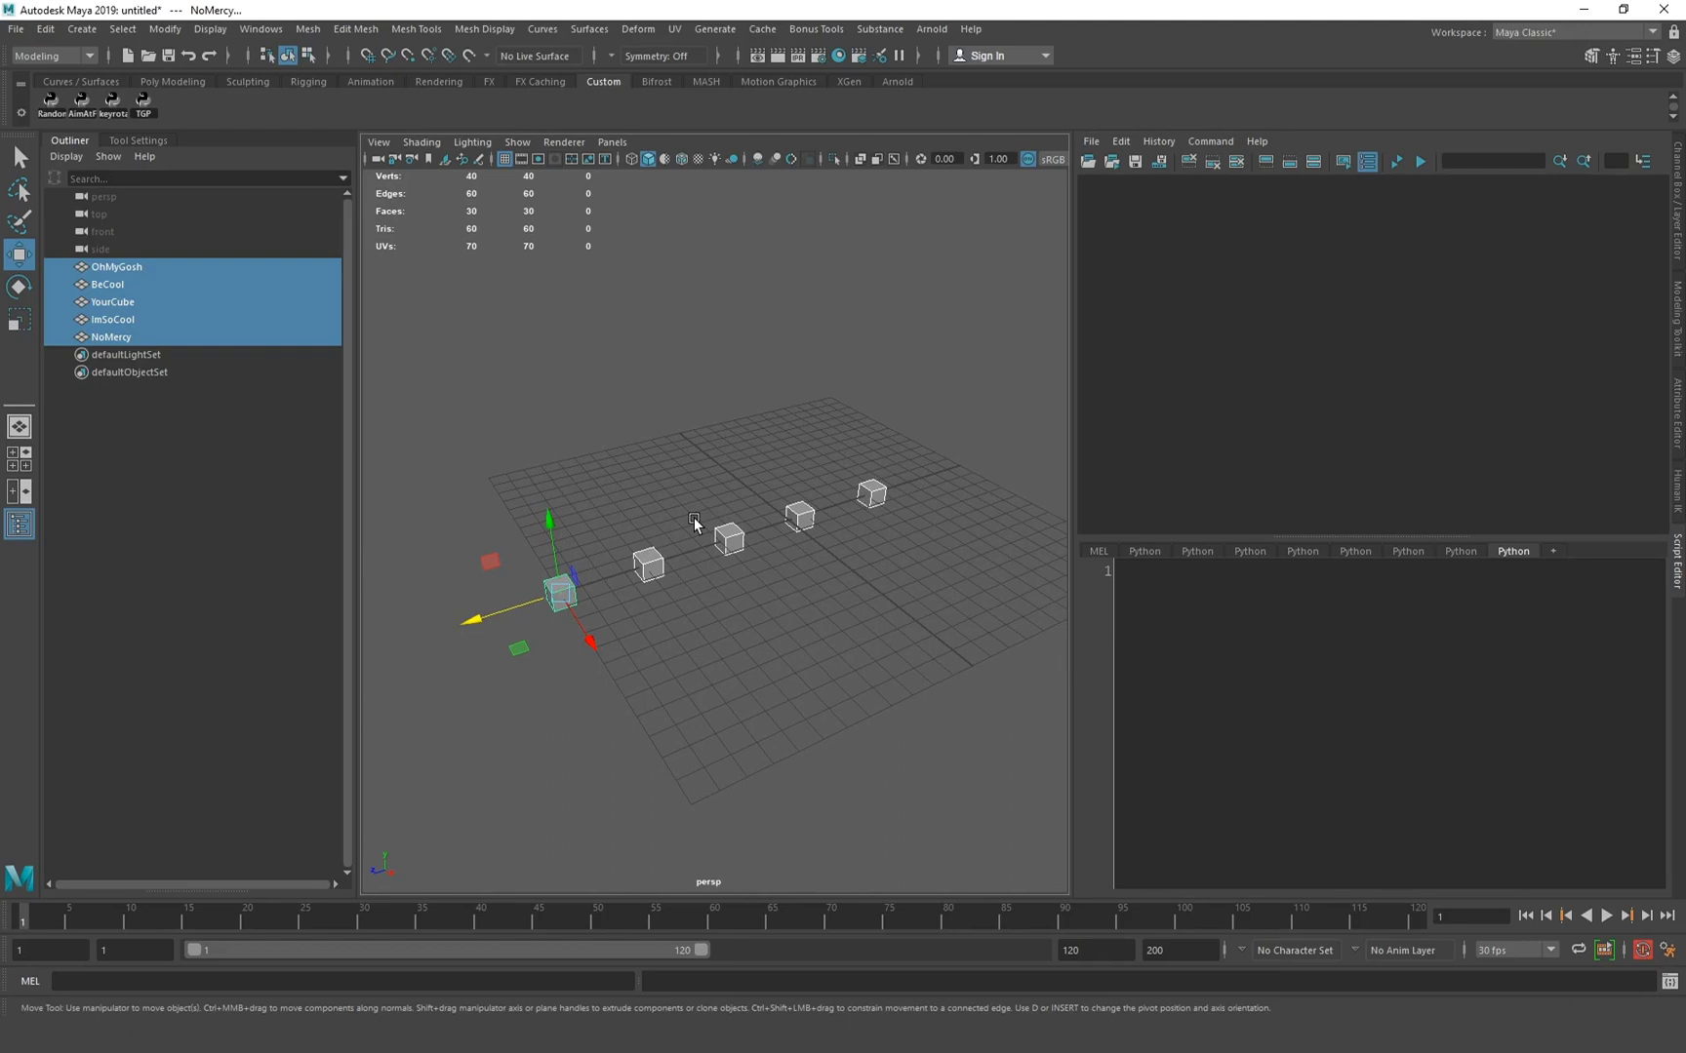
# Step: In the Python tab, write the cmds import and yourList = cmds.ls(sl=True) on line 3
pyautogui.moveTo(693, 524)
pyautogui.keyDown('alt'); pyautogui.mouseDown()
pyautogui.moveTo(711, 497)
pyautogui.moveTo(711, 536)
pyautogui.moveTo(733, 530)
pyautogui.moveTo(707, 558)
pyautogui.moveTo(725, 540)
pyautogui.moveTo(749, 560)
pyautogui.moveTo(737, 549)
pyautogui.moveTo(791, 542)
pyautogui.mouseUp(); pyautogui.keyUp('alt')
pyautogui.click(1194, 589)
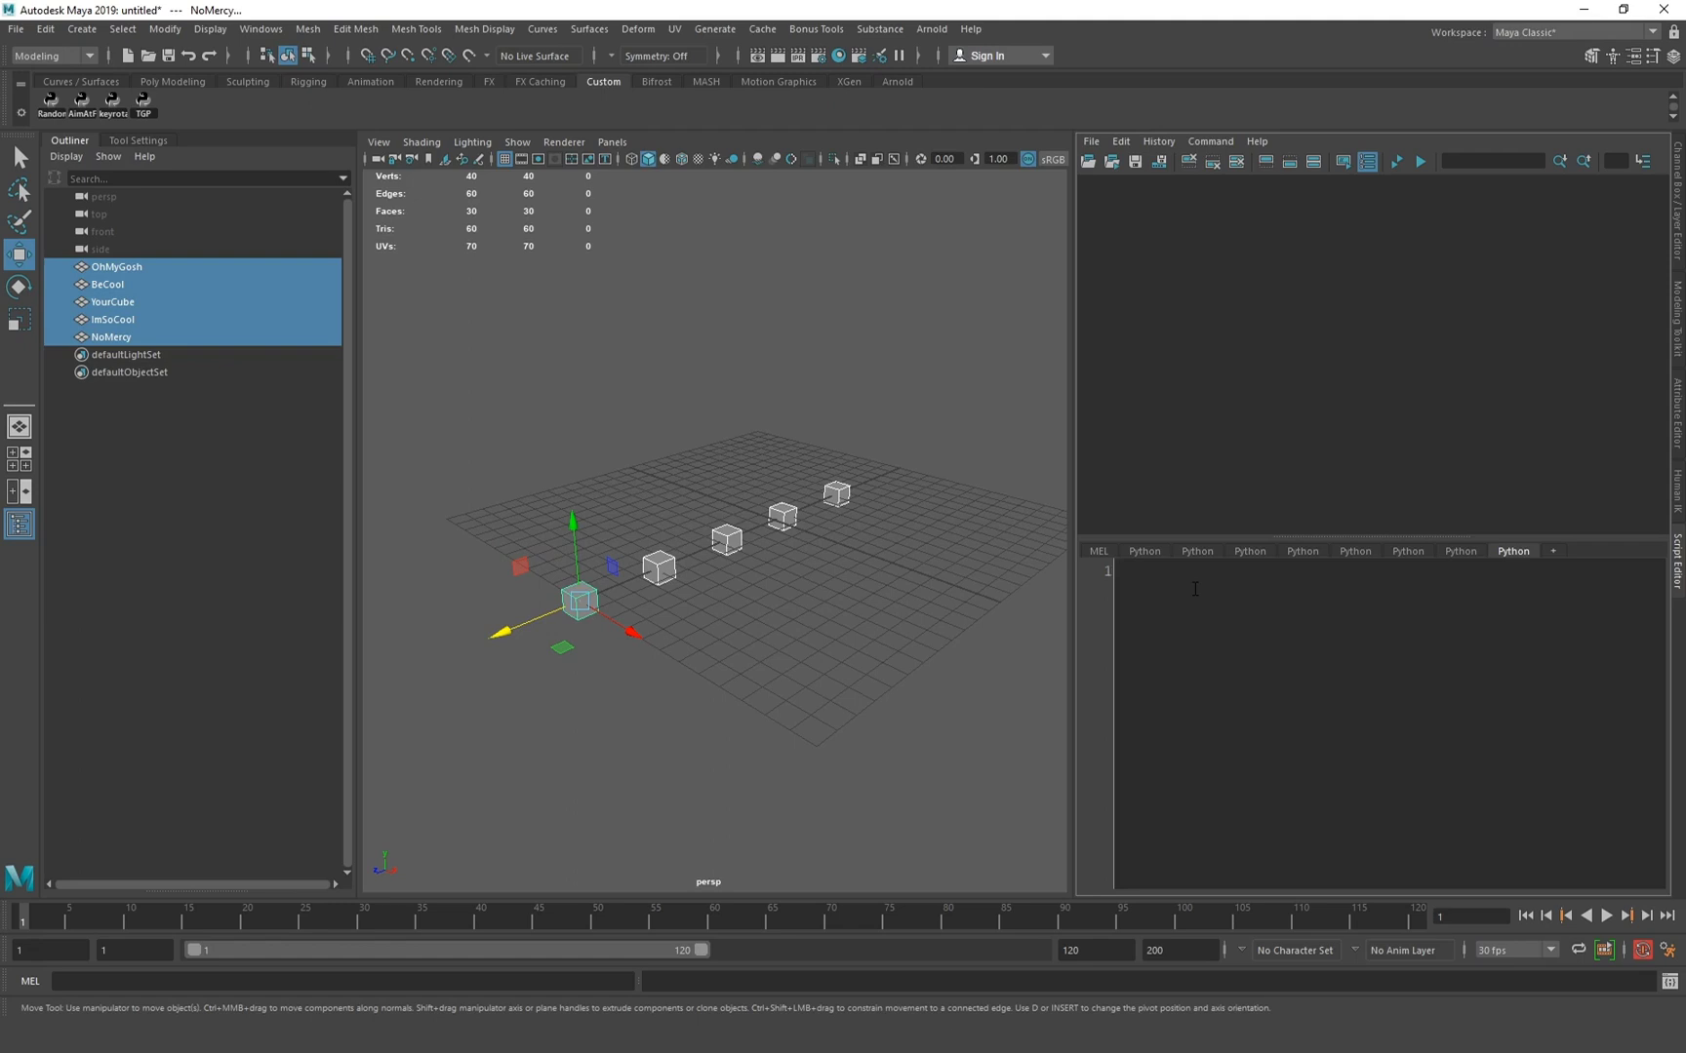
pyautogui.write('from maya import cmds')
pyautogui.write('myList')
pyautogui.press('BackSpace')
pyautogui.press('BackSpace')
pyautogui.press('BackSpace')
pyautogui.press('BackSpace')
pyautogui.press('BackSpace')
pyautogui.press('BackSpace')
pyautogui.write('ourList=')
pyautogui.write(' cmds.')
pyautogui.write('ls(sl=True')
# Step: Add if len(yourList)<1: with an indented print("Dude select something!"), then dedent for else
pyautogui.press('Return')
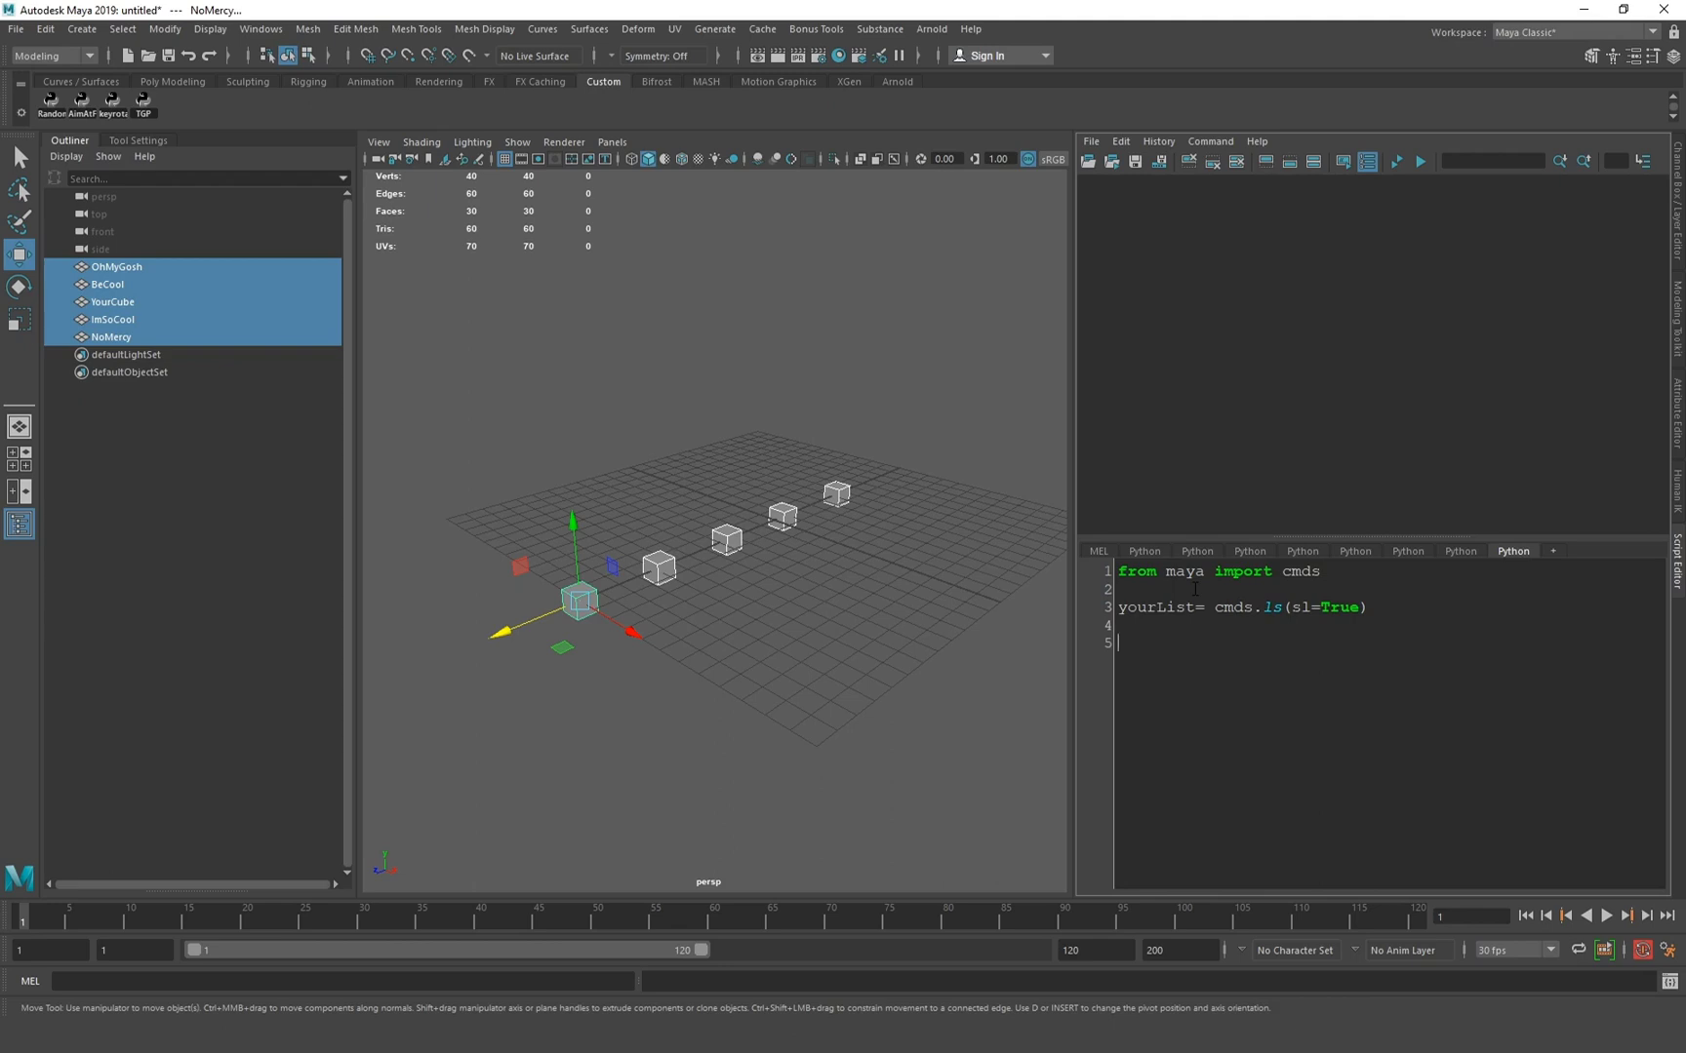
pyautogui.write('if len')
pyautogui.write('()')
pyautogui.write('yourList')
pyautogui.write('print()')
pyautogui.write('""')
pyautogui.press('Left')
pyautogui.write('Dude select something!')
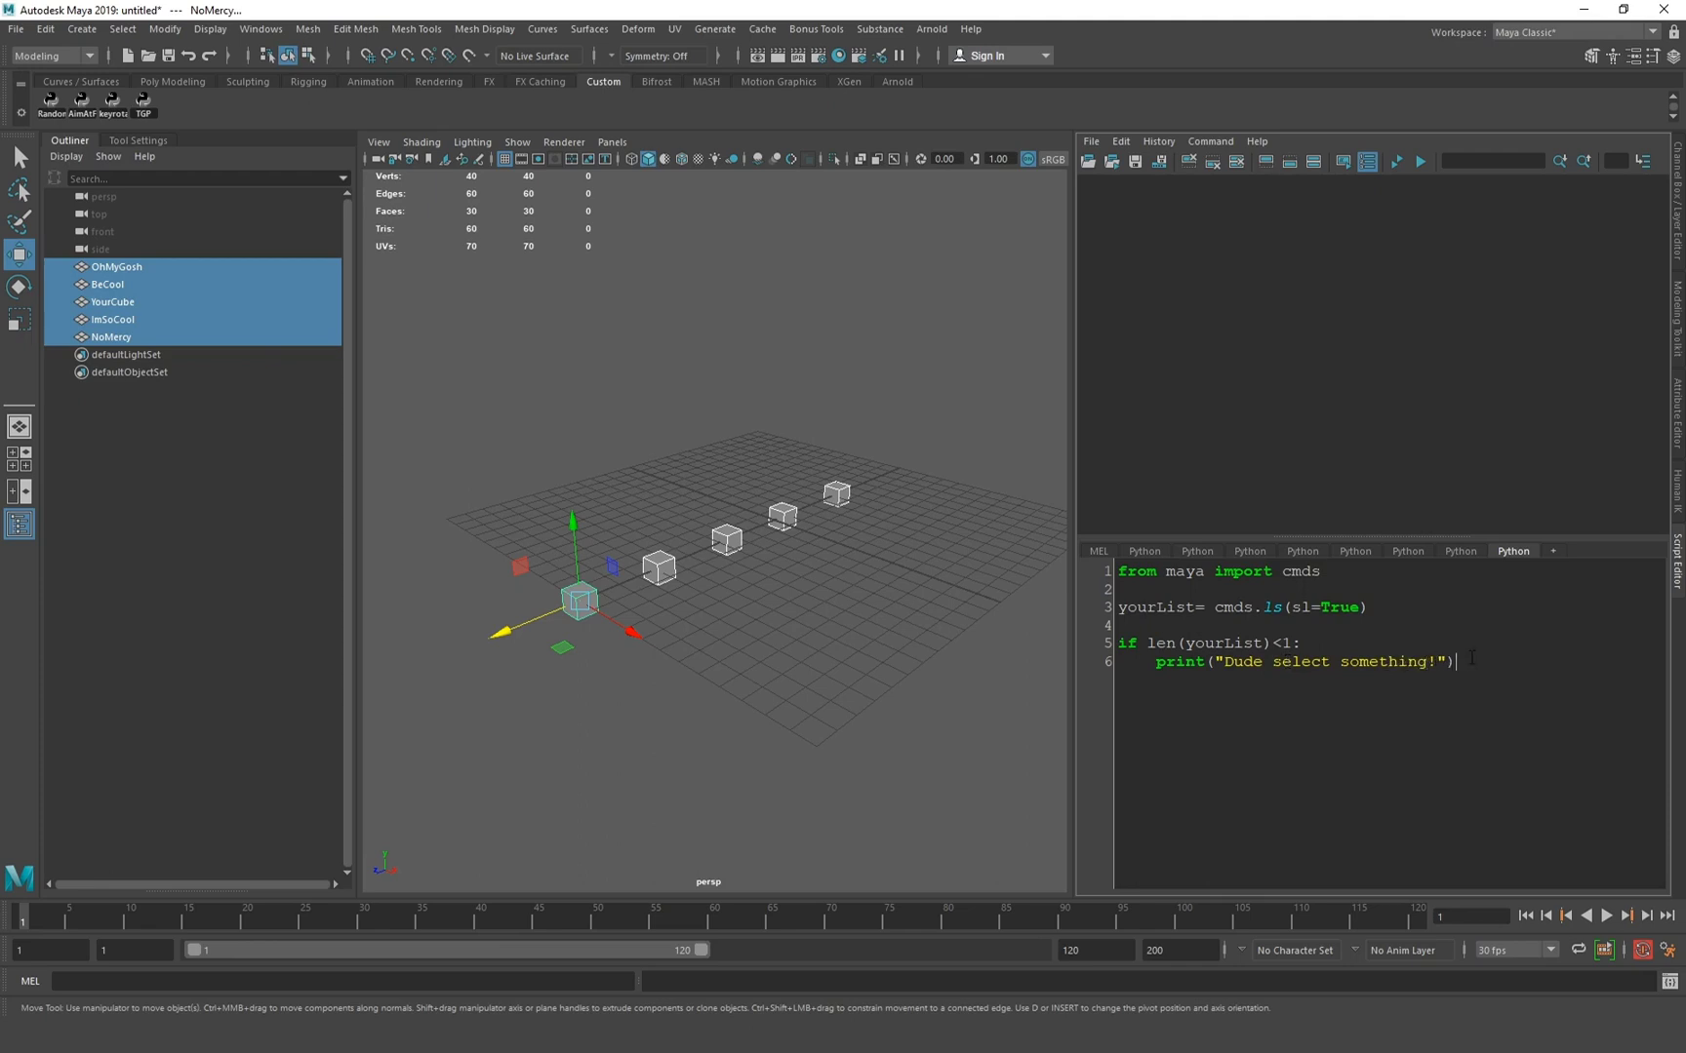
pyautogui.press('Return')
pyautogui.press('BackSpace')
pyautogui.press('BackSpace')
pyautogui.press('BackSpace')
pyautogui.press('BackSpace')
pyautogui.write('else')
# Step: Add else: containing a for obj in yourList: loop that calls cmds.rename(obj, "Dude_#")
pyautogui.press('Return')
pyautogui.write('for obj in yourList:')
pyautogui.press('Return')
pyautogui.write('cmds.rename(')
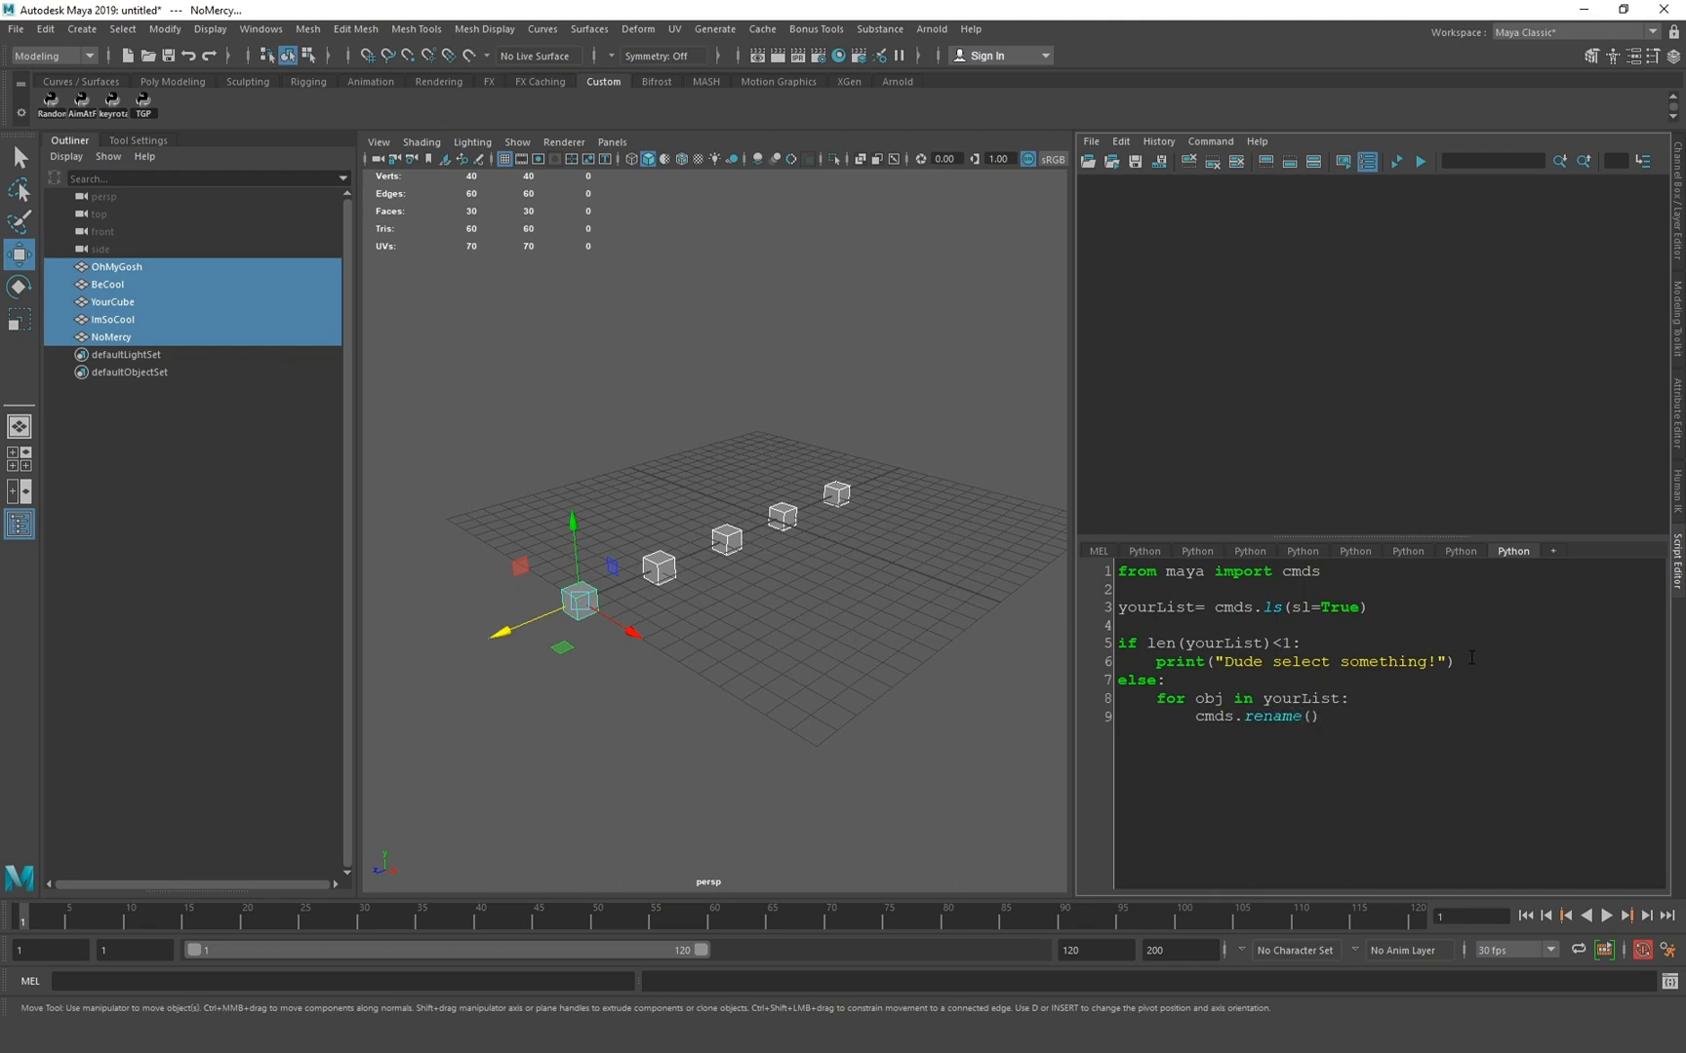
pyautogui.write('obj, ')
pyautogui.write('""')
pyautogui.write('Dude')
pyautogui.write('_#')
# Step: Select all five cubes in the viewport
pyautogui.click(798, 523)
pyautogui.keyDown('alt'); pyautogui.moveTo(943, 564); pyautogui.dragTo(499, 474); pyautogui.keyUp('alt')
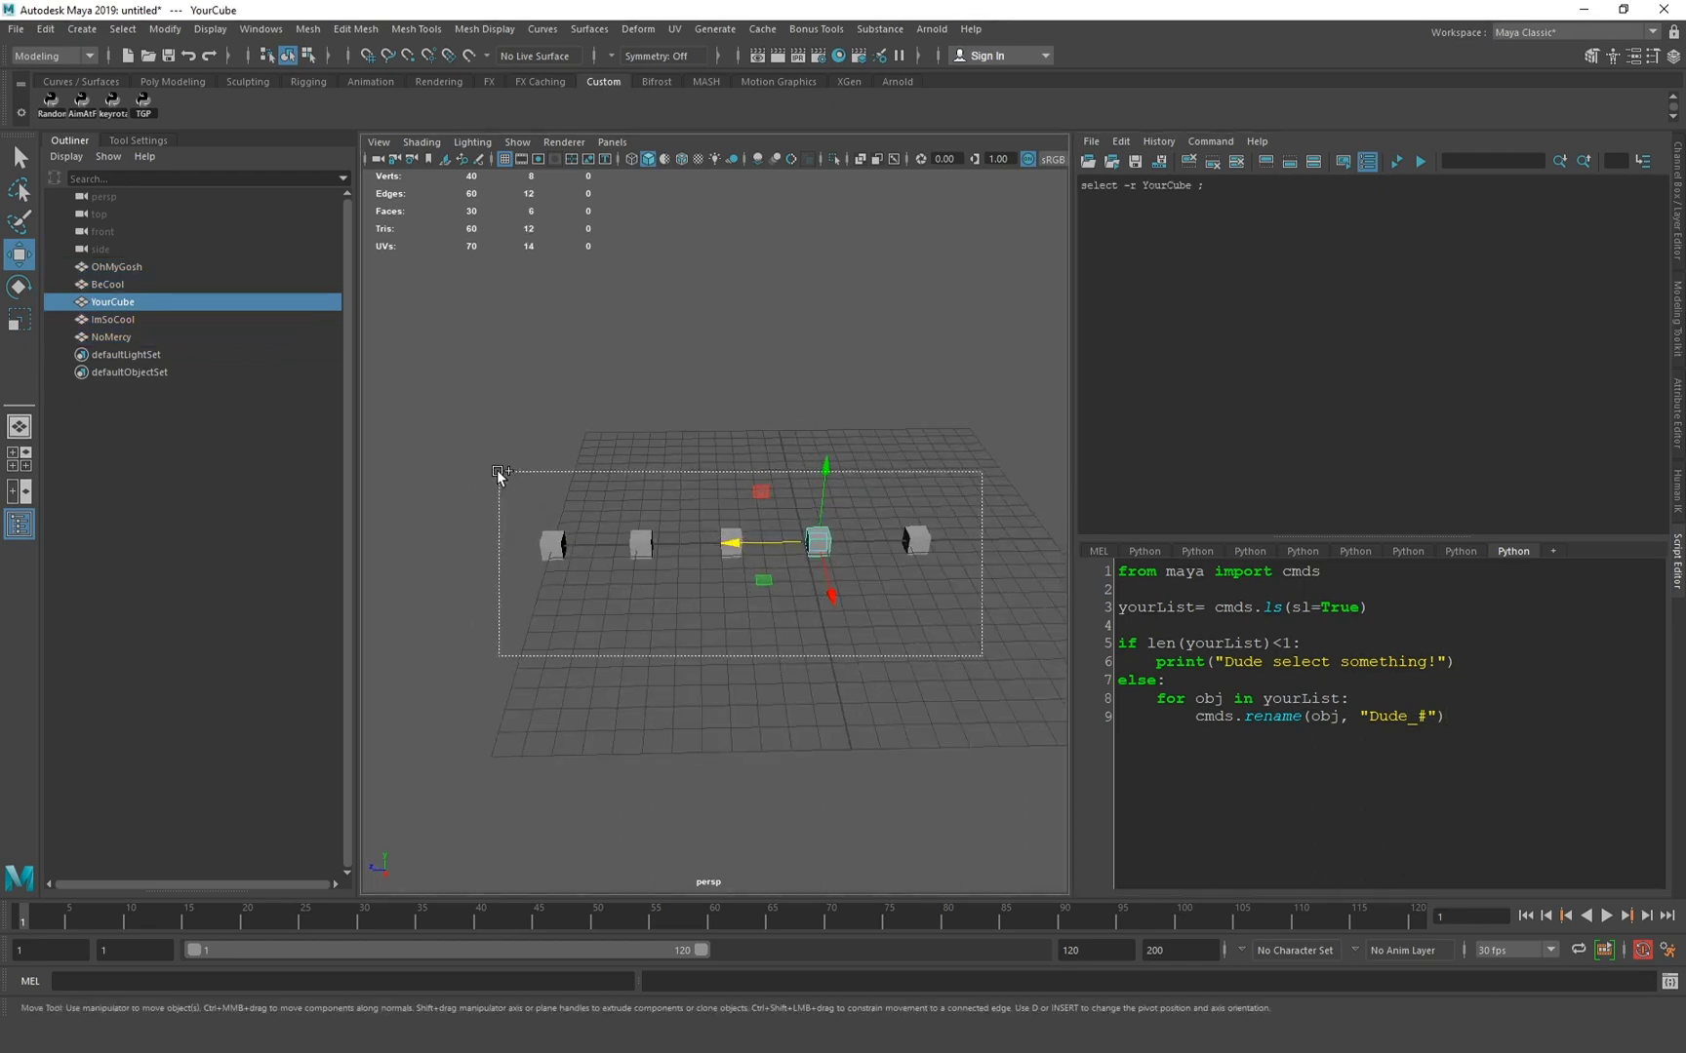
pyautogui.hotkey('shift', 'z')
# Step: Run the whole script on the cubes and orbit to inspect the Dude_1–Dude_5 names
pyautogui.moveTo(1447, 717); pyautogui.dragTo(1087, 574)
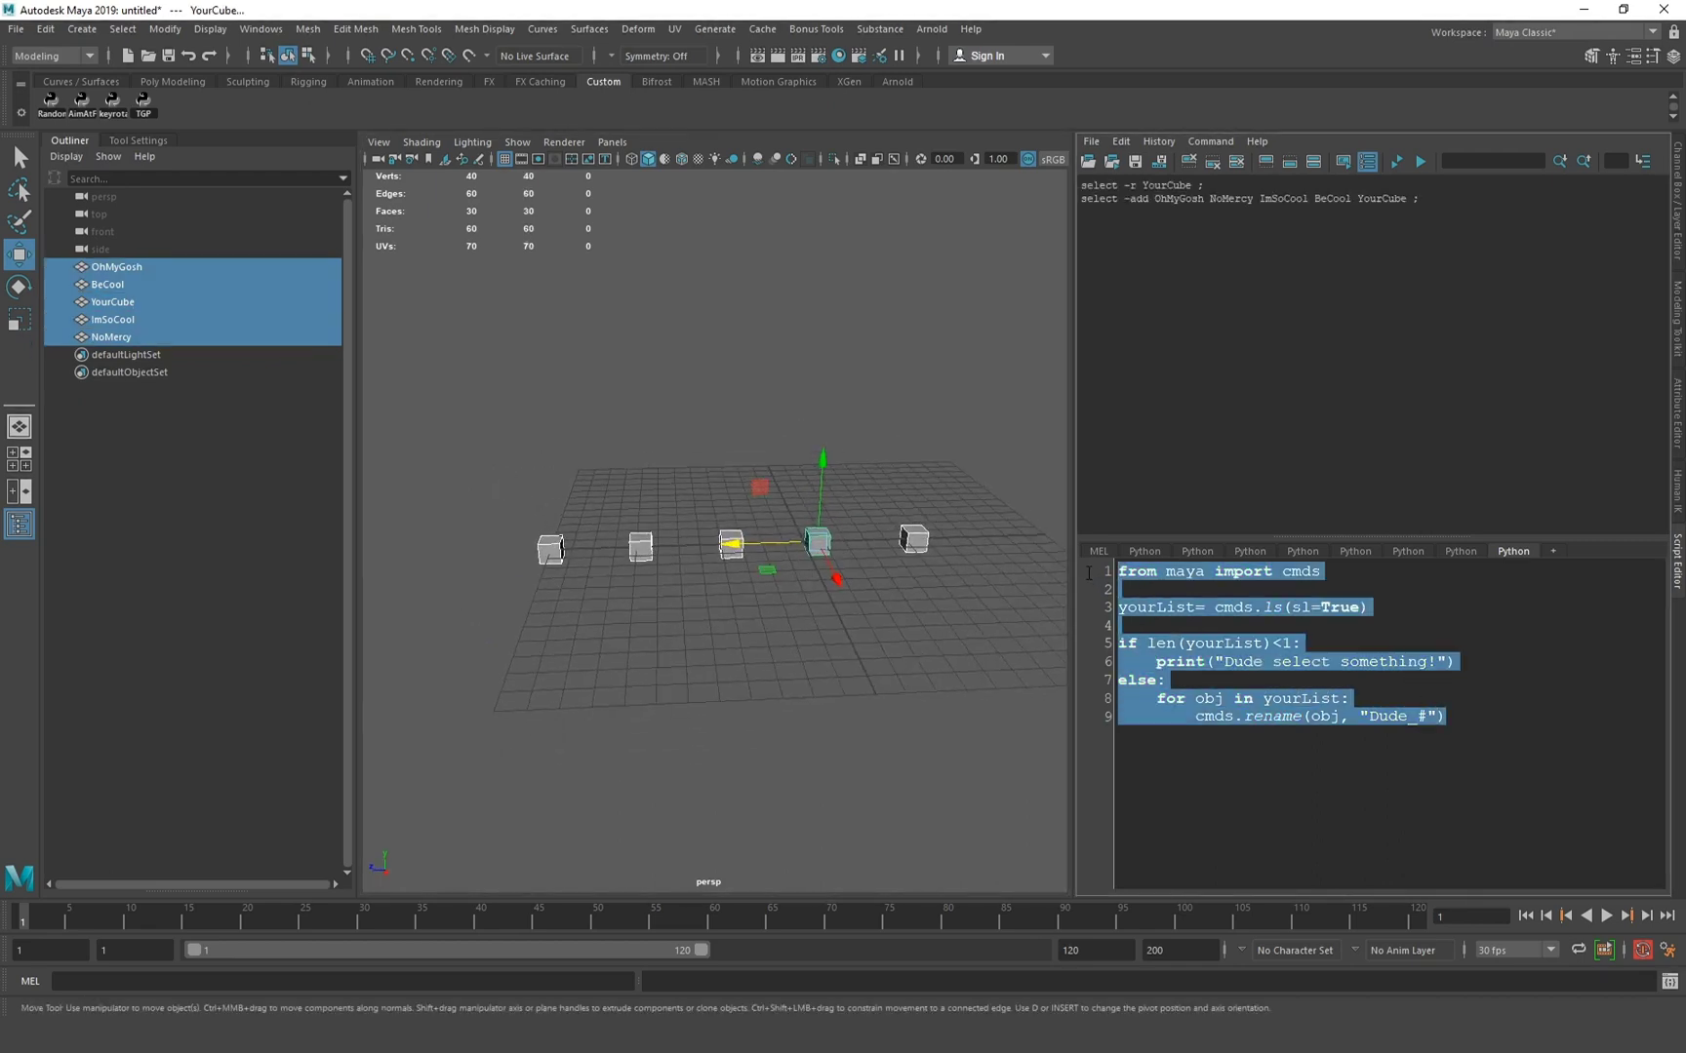
pyautogui.hotkey('ctrl', 'Return')
pyautogui.keyDown('alt'); pyautogui.moveTo(635, 453); pyautogui.dragTo(711, 450); pyautogui.keyUp('alt')
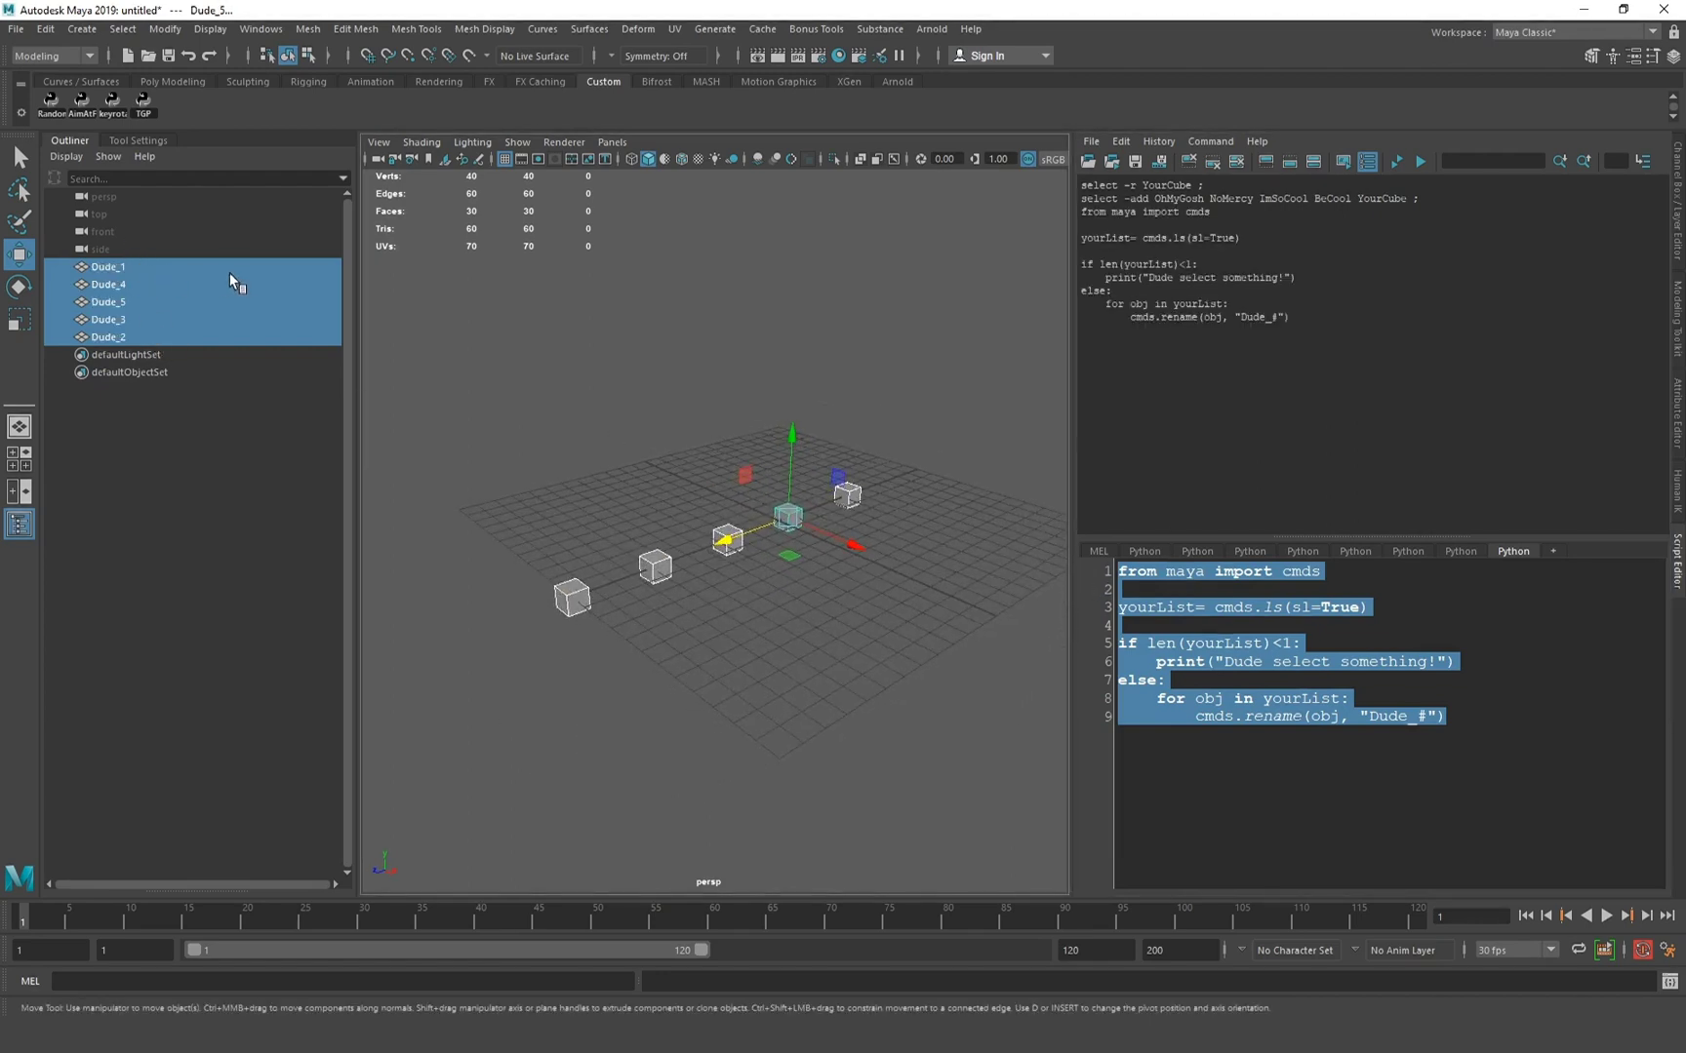
pyautogui.moveTo(710, 423)
pyautogui.keyDown('alt'); pyautogui.mouseDown()
pyautogui.moveTo(655, 465)
pyautogui.moveTo(672, 439)
pyautogui.moveTo(686, 475)
pyautogui.moveTo(562, 483)
pyautogui.moveTo(601, 475)
pyautogui.mouseUp(); pyautogui.keyUp('alt')
# Step: Undo the rename to restore the original names, then reselect cubes OhMyGosh through NoMercy
pyautogui.click(645, 477)
pyautogui.hotkey('ctrl', 'z')
pyautogui.hotkey('ctrl', 'z')
pyautogui.click(149, 267)
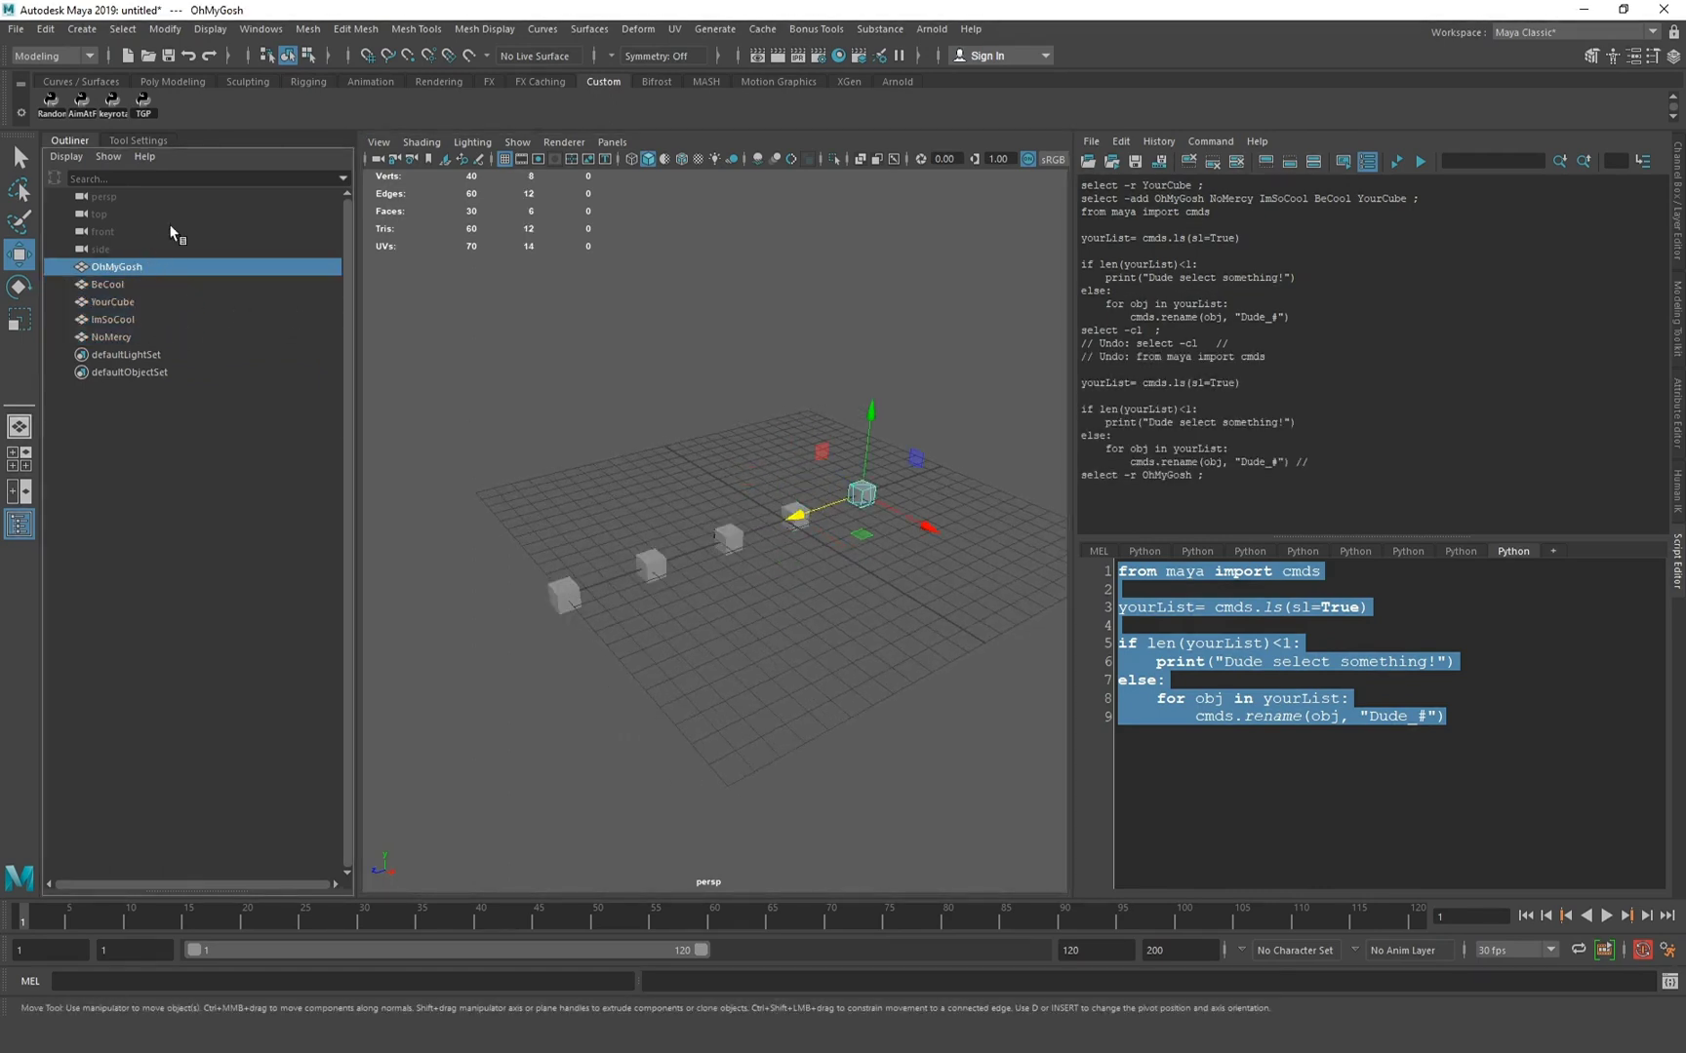
pyautogui.keyDown('shift'); pyautogui.click(149, 330); pyautogui.keyUp('shift')
pyautogui.keyDown('alt'); pyautogui.moveTo(434, 346); pyautogui.dragTo(466, 346); pyautogui.keyUp('alt')
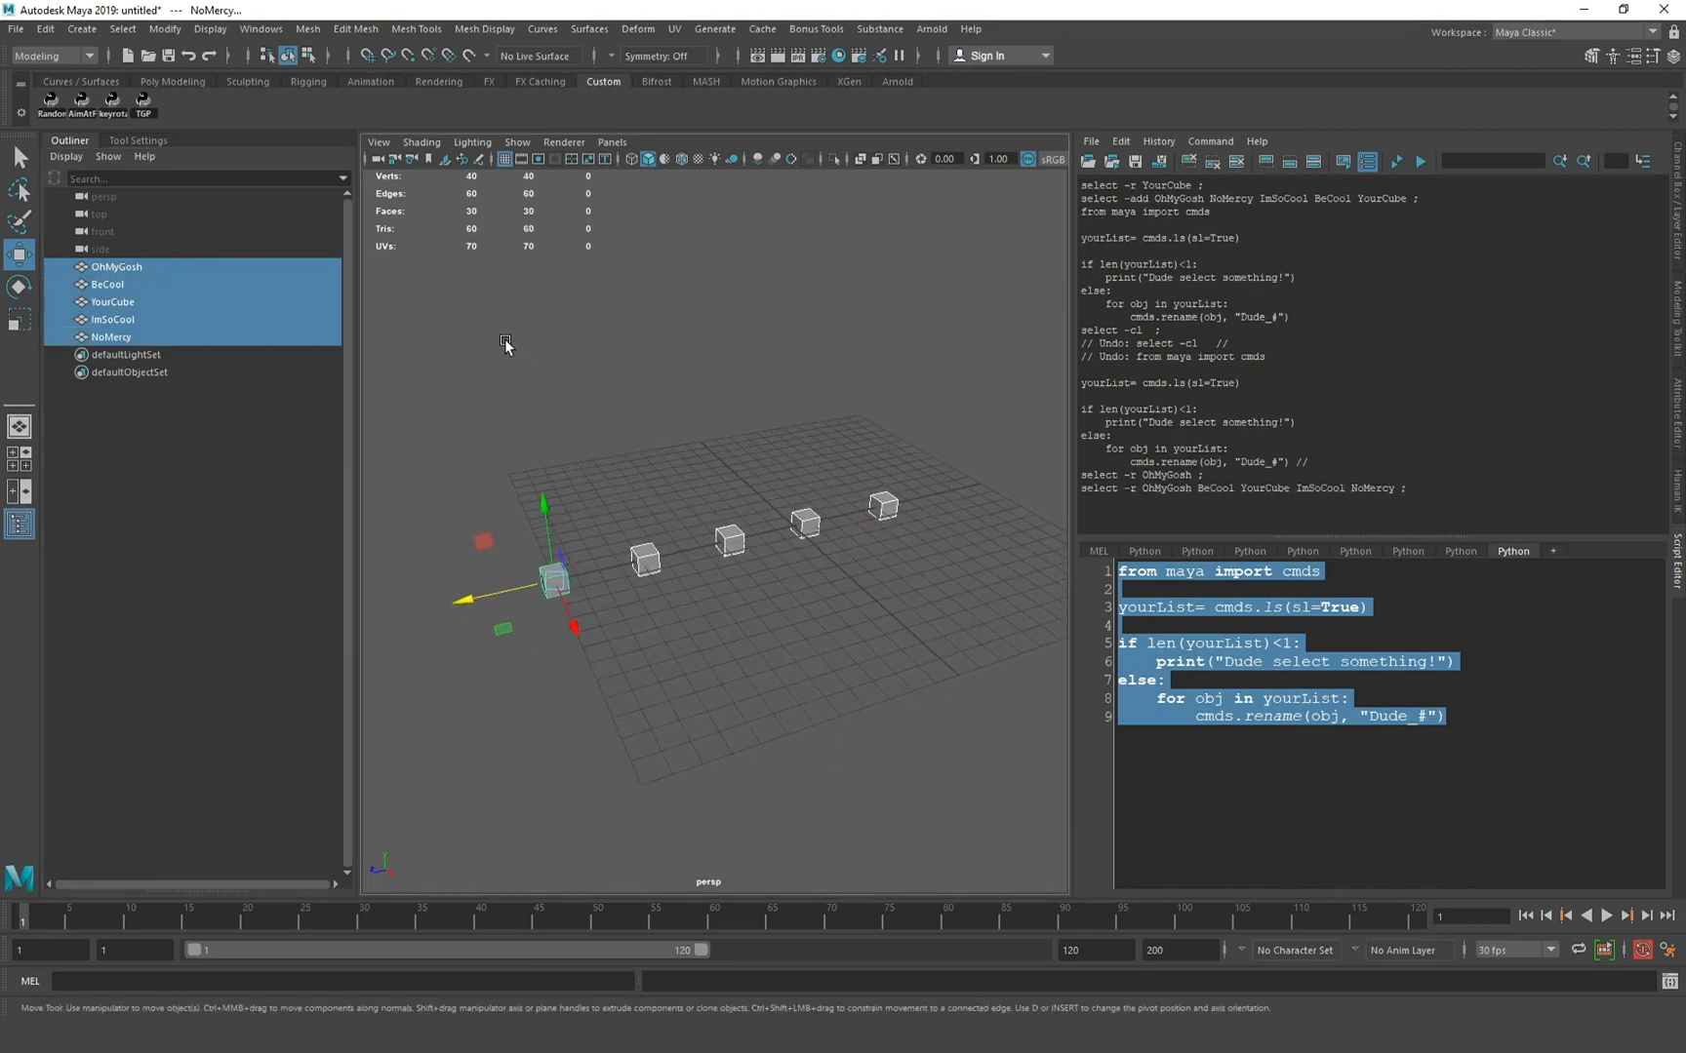
pyautogui.keyDown('alt'); pyautogui.moveTo(874, 489); pyautogui.dragTo(979, 511); pyautogui.keyUp('alt')
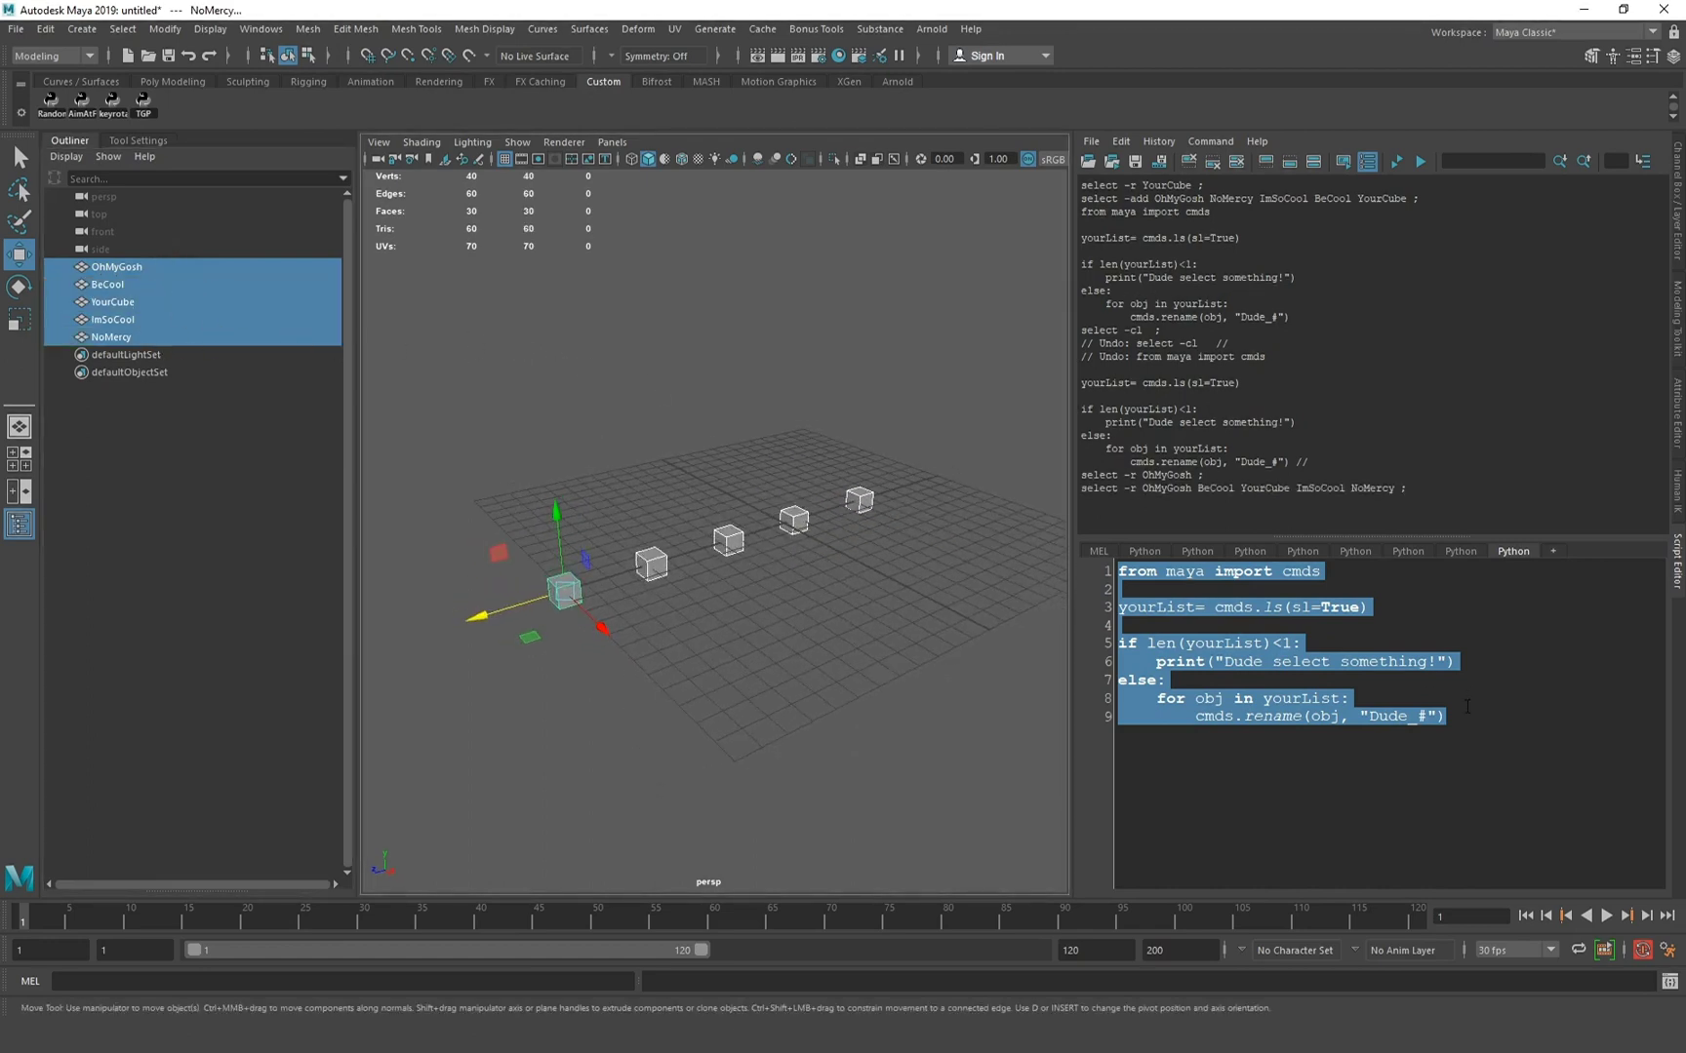
# Step: Rerun the rename script on the selected cubes and add an empty line 10
pyautogui.moveTo(1461, 717); pyautogui.dragTo(1116, 572)
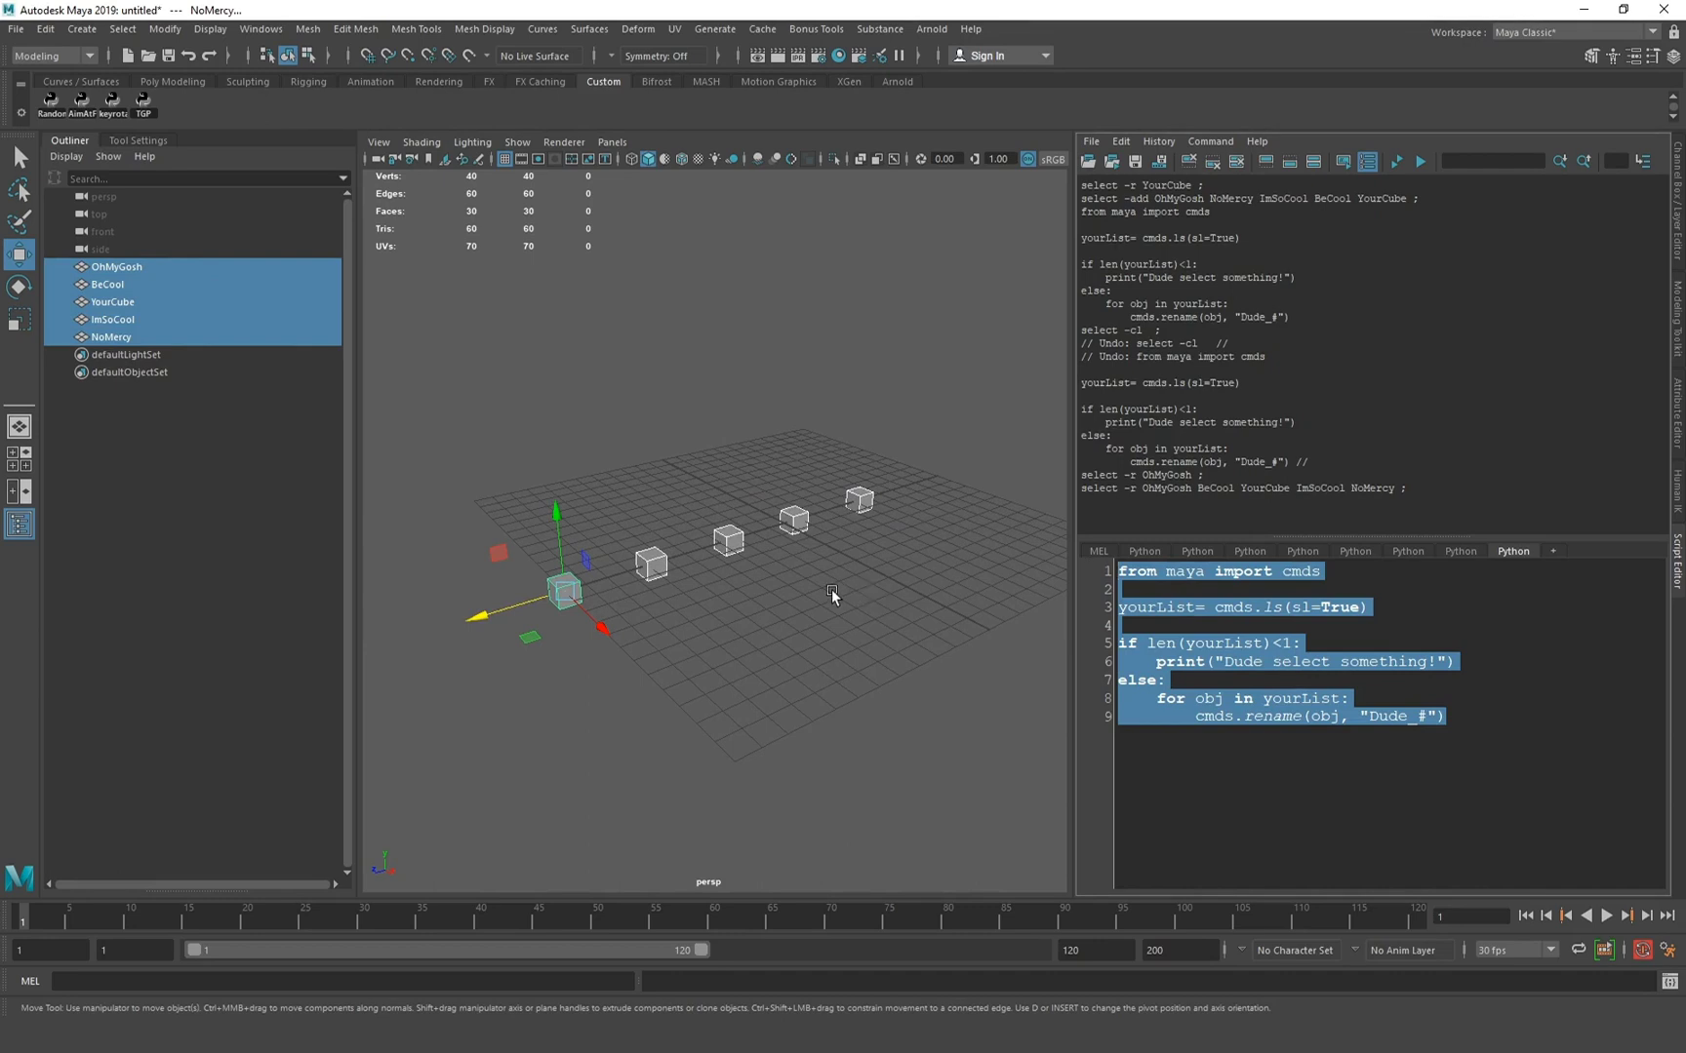
pyautogui.hotkey('ctrl', 'Return')
pyautogui.keyDown('alt'); pyautogui.moveTo(831, 589); pyautogui.dragTo(617, 406); pyautogui.keyUp('alt')
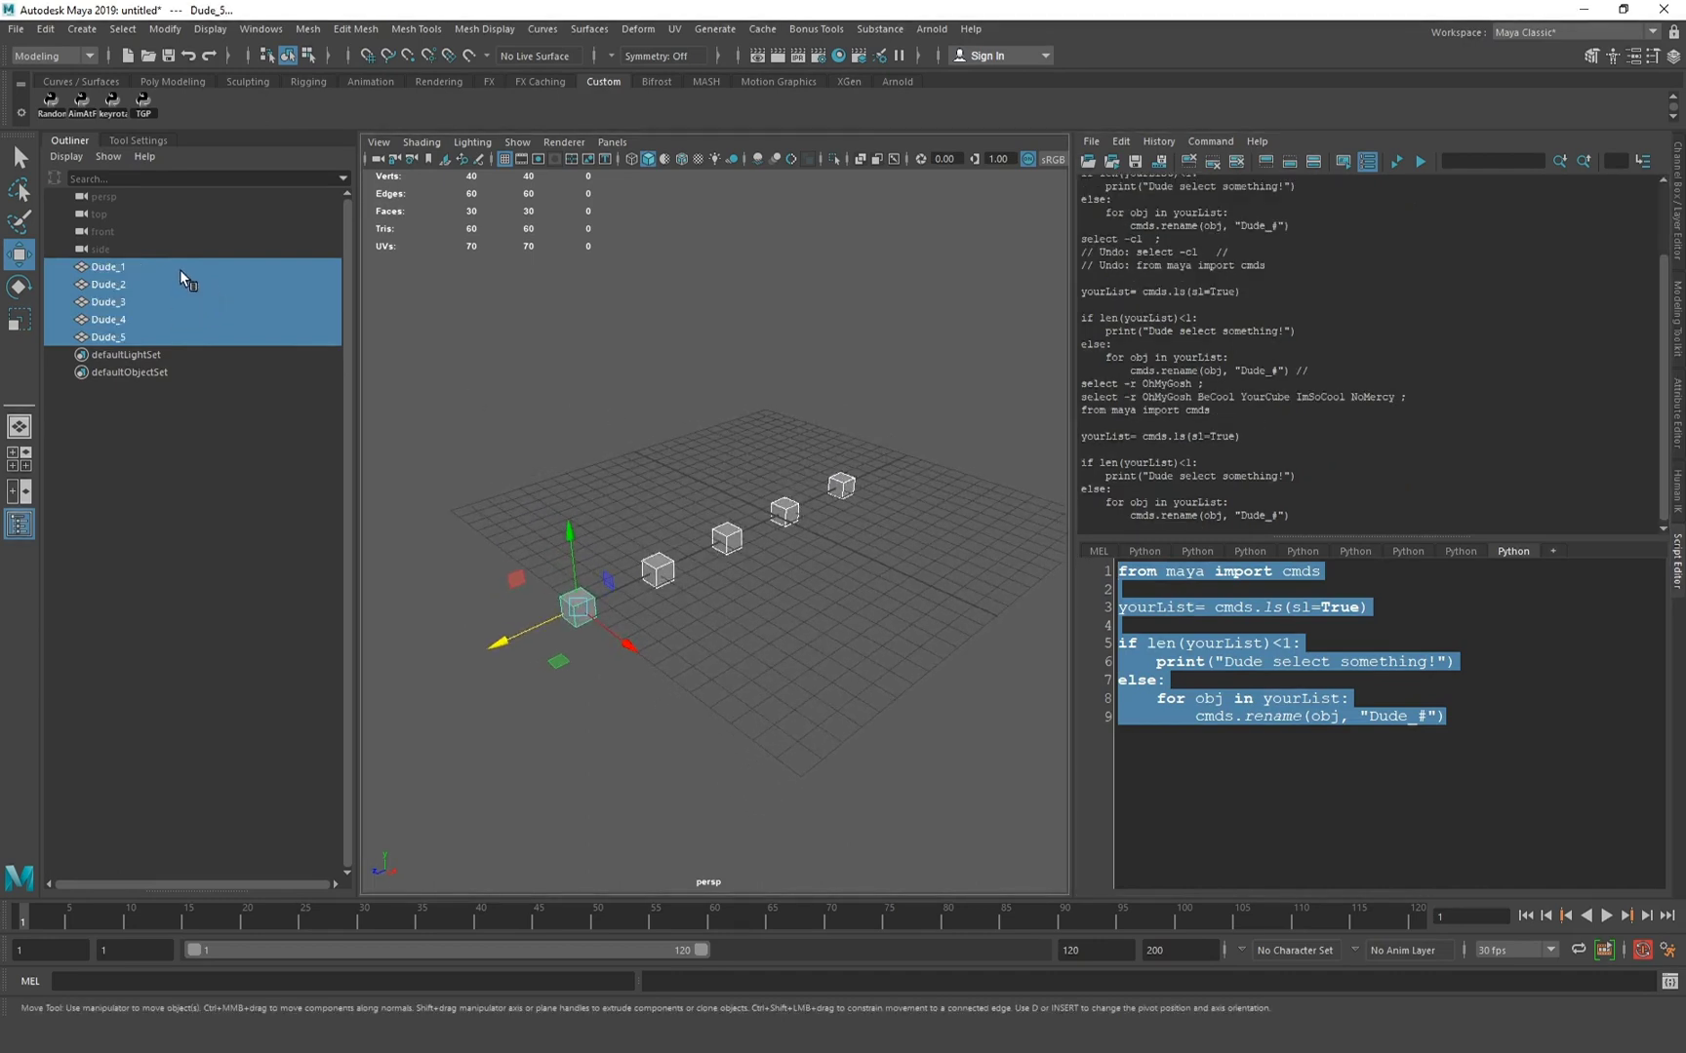
pyautogui.moveTo(494, 424)
pyautogui.keyDown('alt'); pyautogui.mouseDown()
pyautogui.moveTo(620, 446)
pyautogui.moveTo(844, 557)
pyautogui.mouseUp(); pyautogui.keyUp('alt')
pyautogui.click(1451, 712)
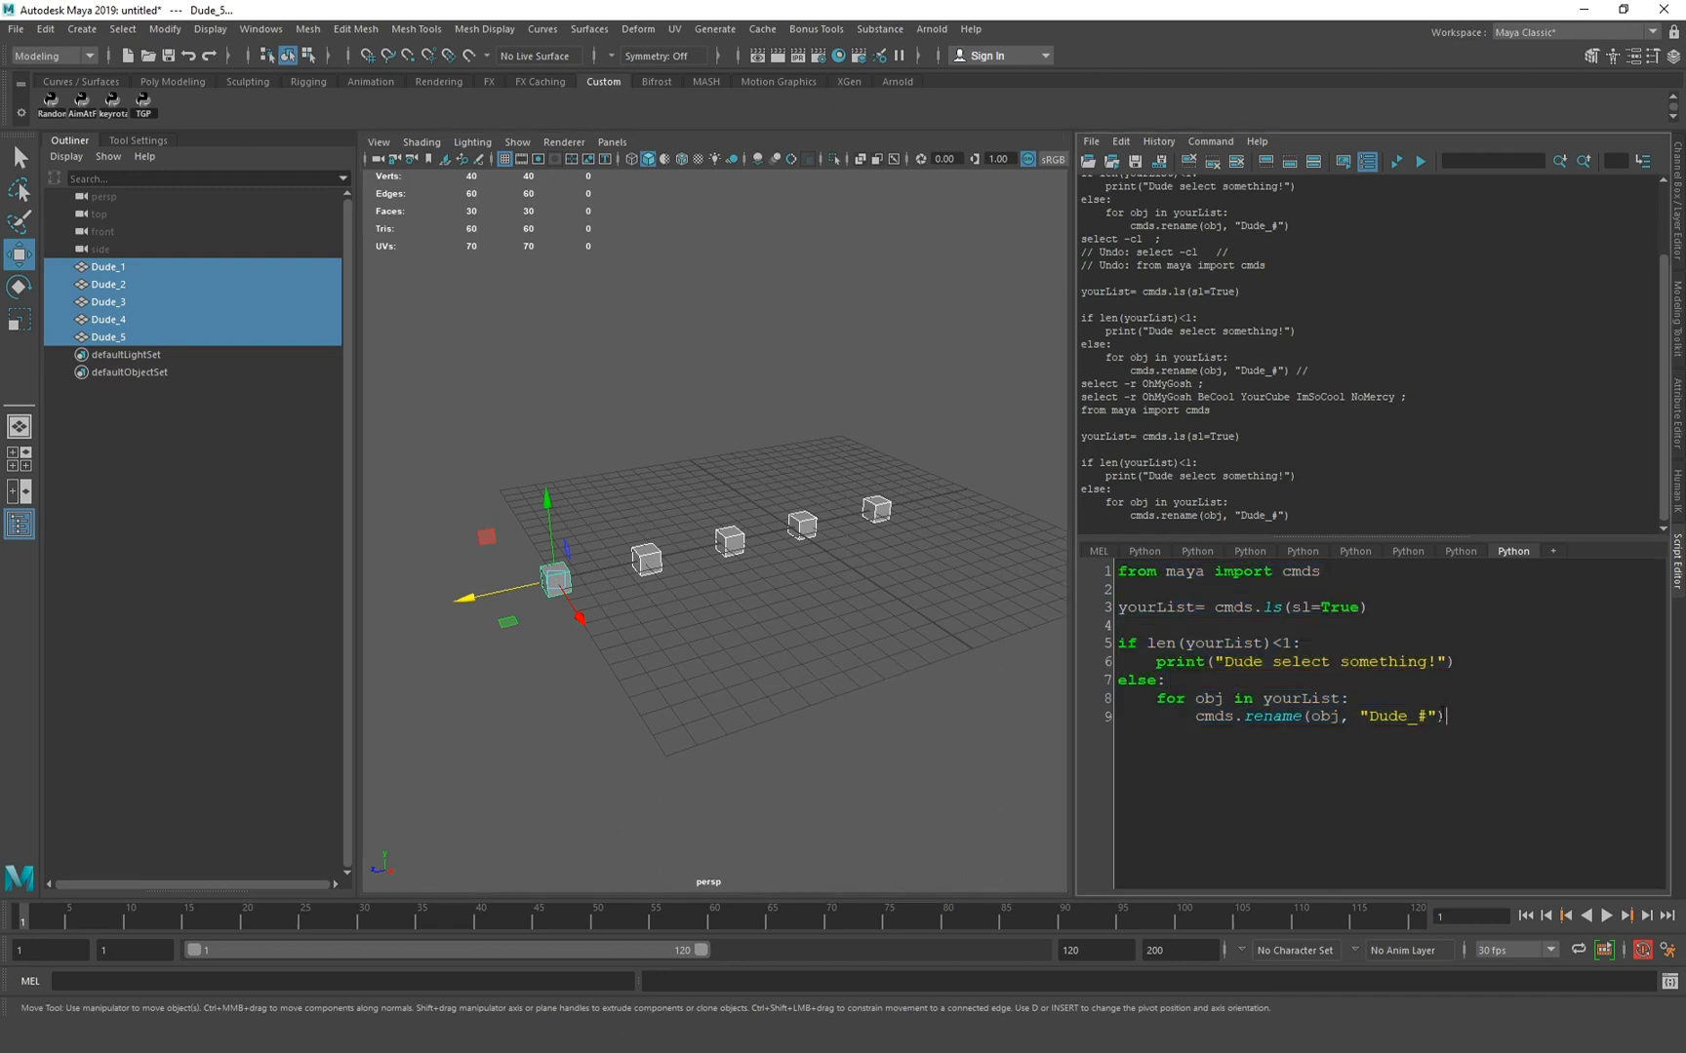
pyautogui.press('Return')
# Step: Undo the rename, then write myDude=cmds.ls(sl=True) on line 10
pyautogui.moveTo(776, 566)
pyautogui.keyDown('alt'); pyautogui.mouseDown()
pyautogui.moveTo(786, 575)
pyautogui.moveTo(746, 588)
pyautogui.moveTo(1184, 756)
pyautogui.mouseUp(); pyautogui.keyUp('alt')
pyautogui.hotkey('ctrl', 'z')
pyautogui.click(1137, 748)
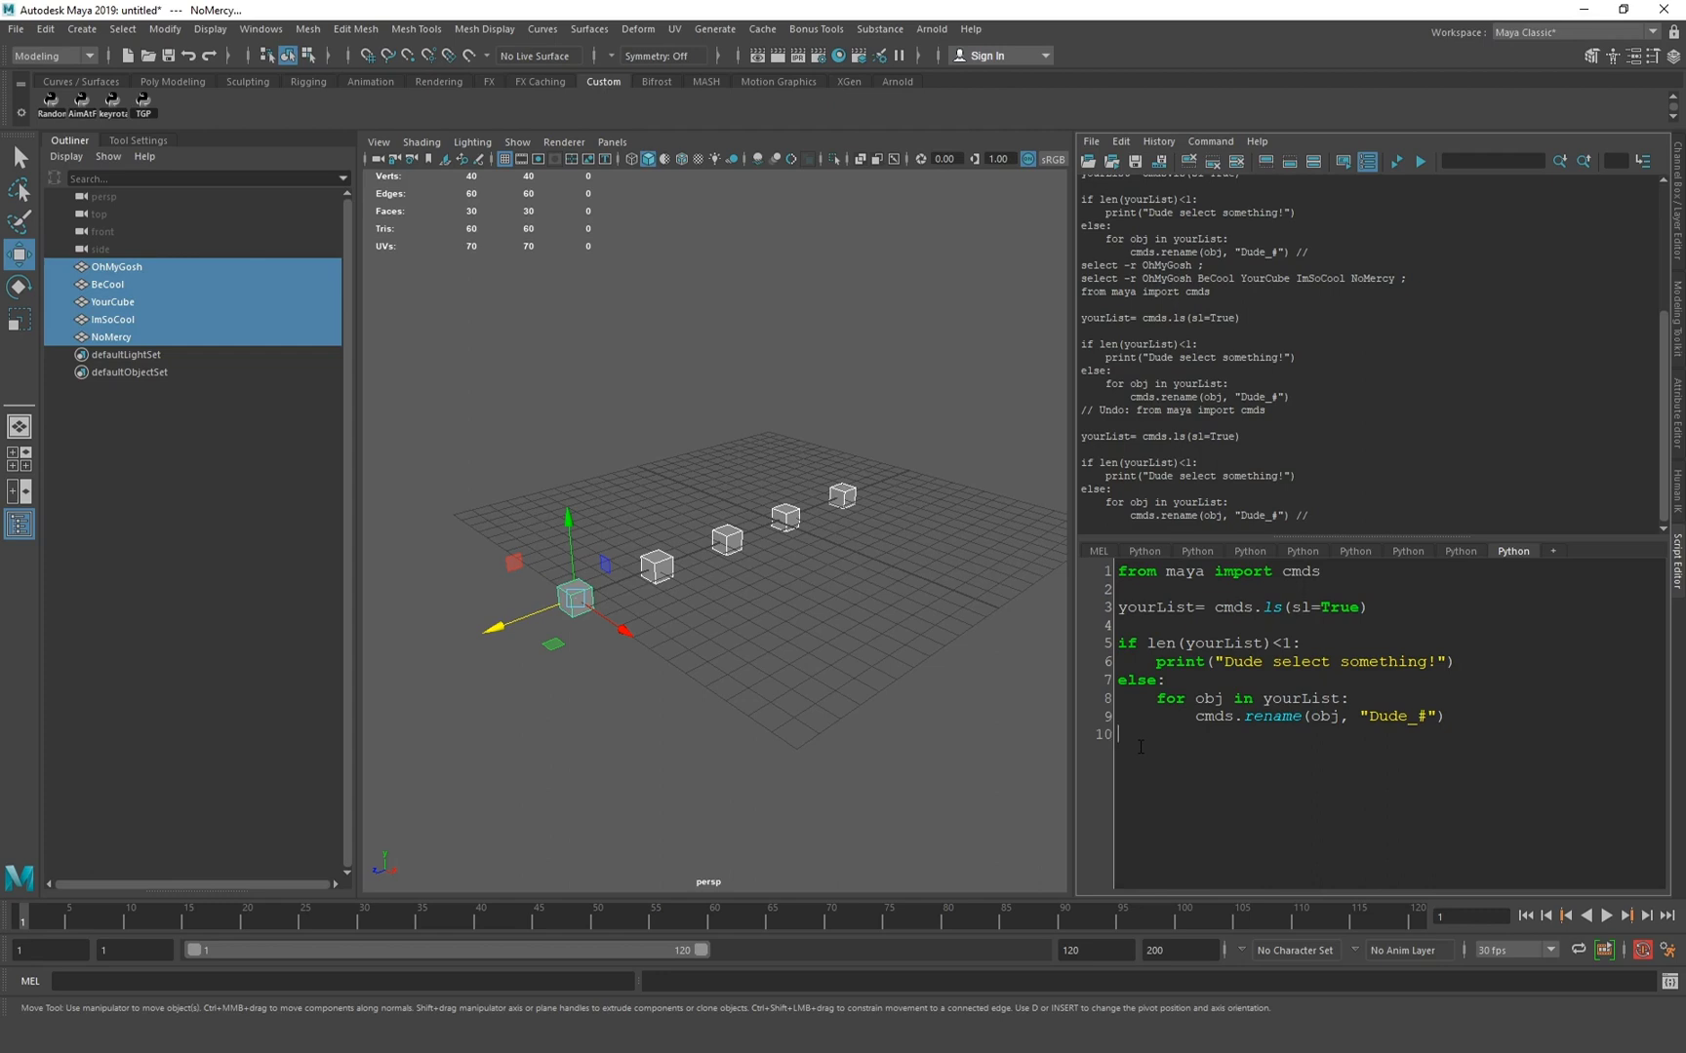
pyautogui.write('myDude')
pyautogui.write('=cmds.ls()')
pyautogui.press('Left')
pyautogui.write('s')
pyautogui.write('l=True')
pyautogui.press('Right')
pyautogui.press('Return')
pyautogui.write('myDude')
pyautogui.write('.sort()')
pyautogui.write('key=lambdanmb:')
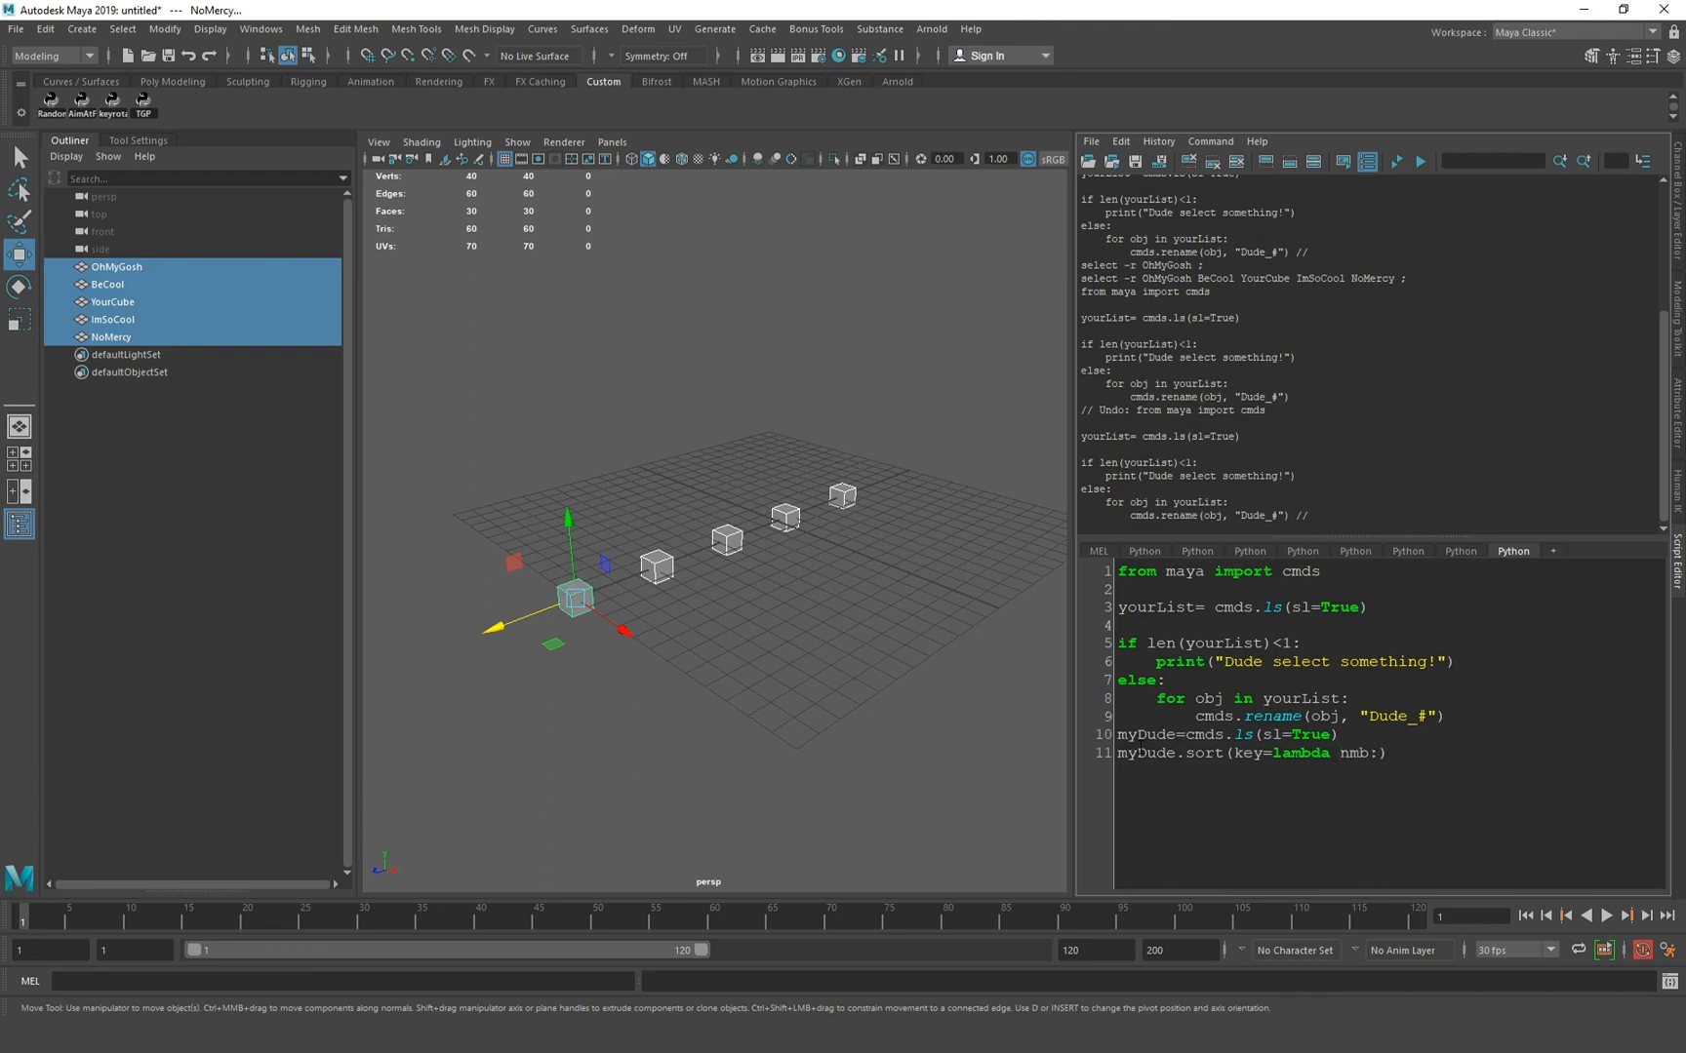
pyautogui.write('int()')
pyautogui.write('nmb')
pyautogui.write('.split')
pyautogui.write('()')
# Step: Write myDude.sort(key=lambda nmb:int(nmb.split("_")[-1])) on line 11
pyautogui.press('Left')
pyautogui.write('""')
pyautogui.write('_')
pyautogui.press('Right')
pyautogui.press('Right')
pyautogui.write('[]')
pyautogui.write('-1')
pyautogui.press('Return')
pyautogui.write('for')
pyautogui.write(' dude in ')
pyautogui.write('my')
pyautogui.write('Dude:')
# Step: Write for dude in myDude: with an indented cmds.reorder(dude, b=True) body
pyautogui.press('Return')
pyautogui.write('cm')
pyautogui.press('BackSpace')
pyautogui.press('BackSpace')
pyautogui.write('cmds')
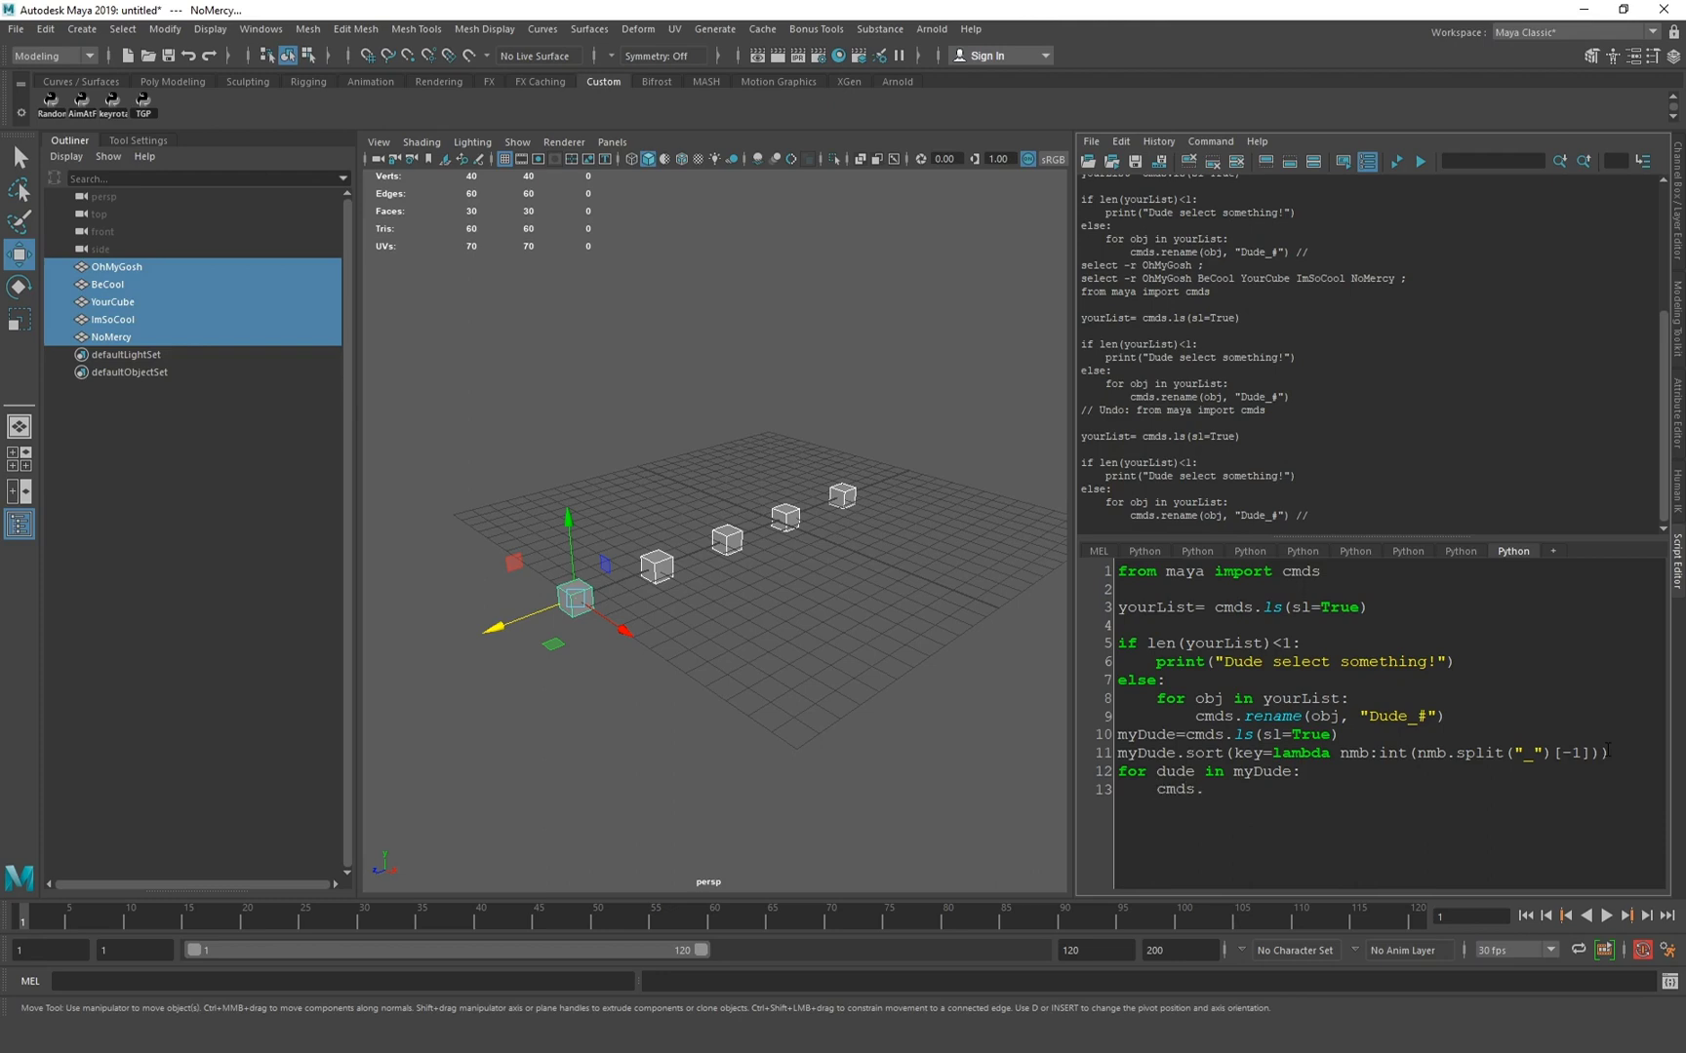
pyautogui.write('reo')
pyautogui.write('rder(')
pyautogui.write('dude)')
pyautogui.write('b=True')
# Step: Execute all 13 script lines on the selected cubes, producing Dude_1–Dude_5 in numeric order
pyautogui.moveTo(1432, 797); pyautogui.dragTo(1117, 569)
pyautogui.keyDown('alt'); pyautogui.moveTo(791, 655); pyautogui.dragTo(870, 652); pyautogui.keyUp('alt')
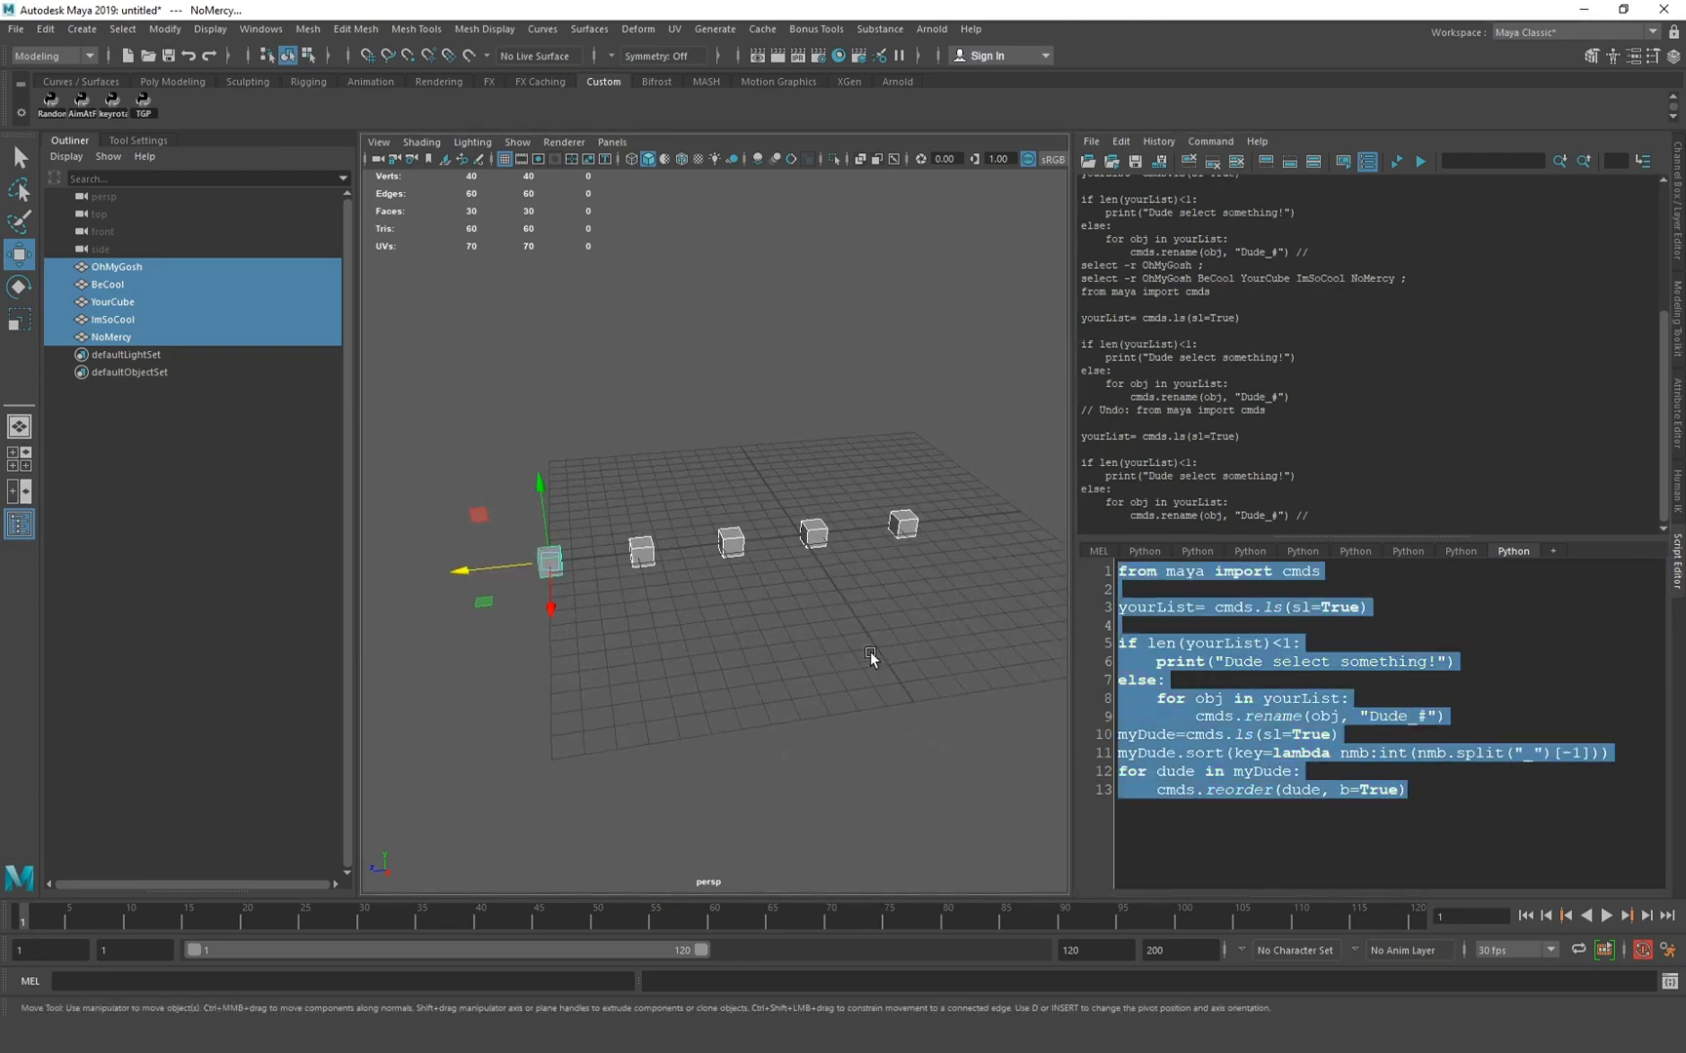
pyautogui.click(1441, 794)
pyautogui.moveTo(1411, 790); pyautogui.dragTo(1117, 571)
pyautogui.hotkey('ctrl', 'Return')
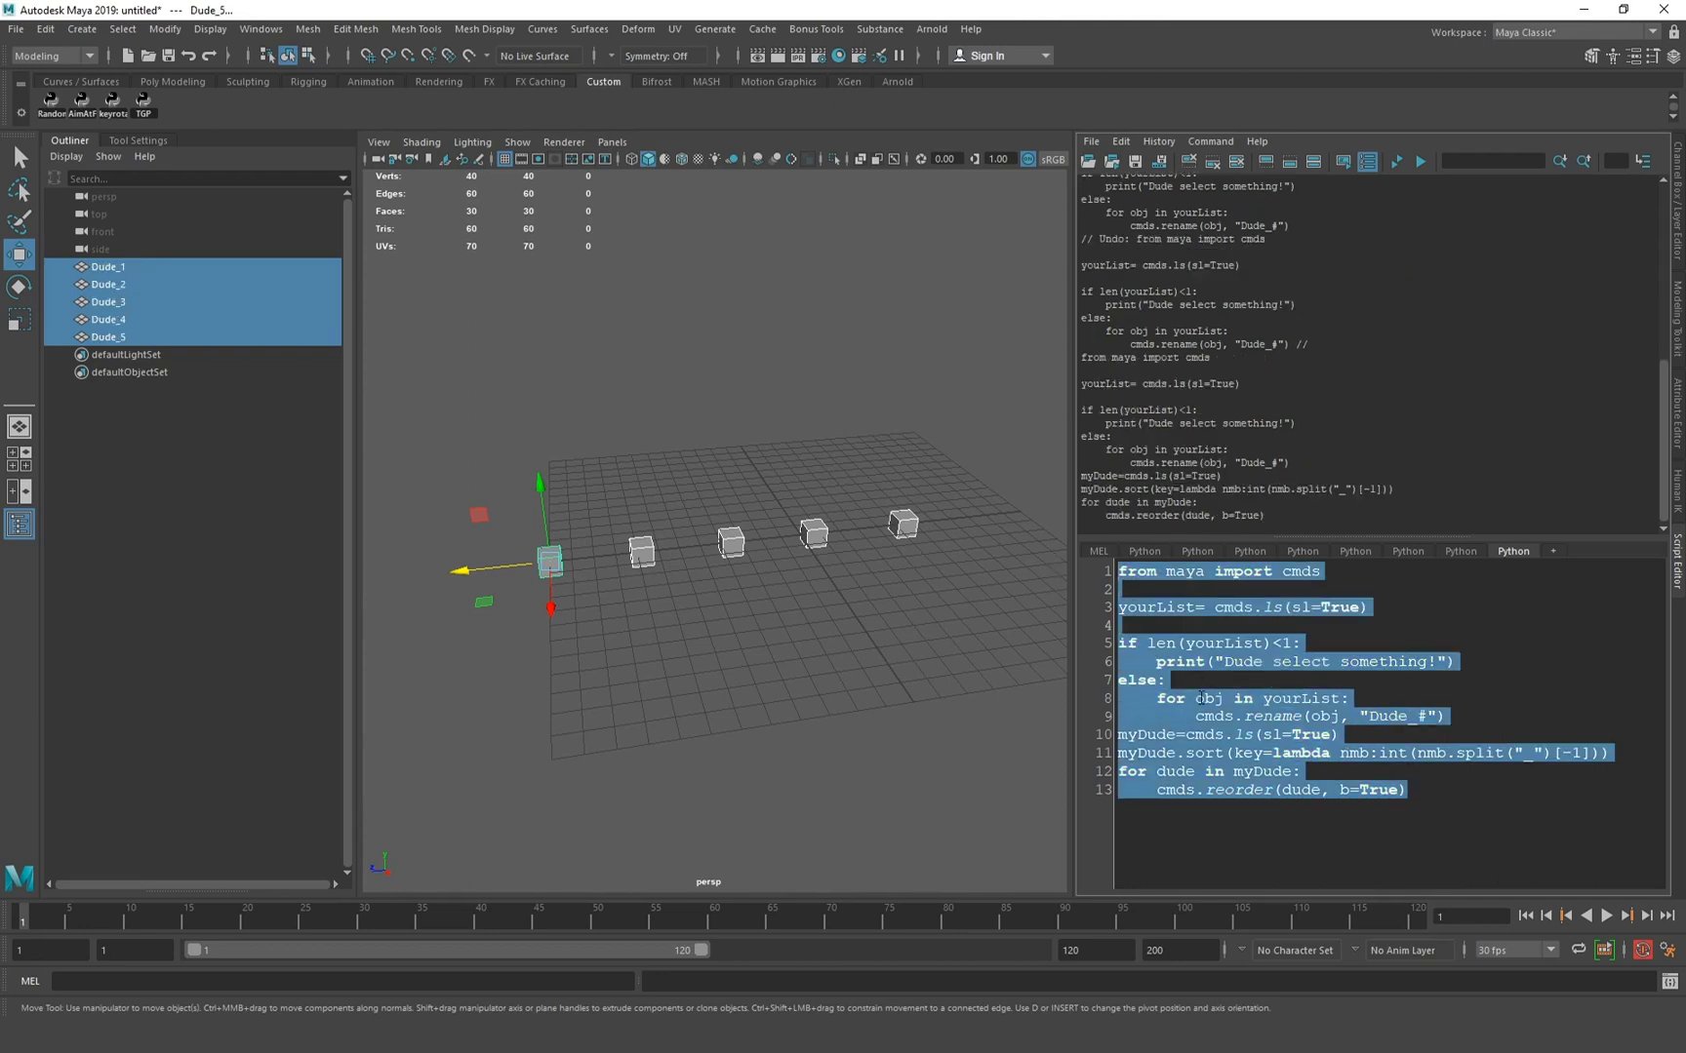
pyautogui.moveTo(864, 561)
pyautogui.keyDown('alt'); pyautogui.mouseDown()
pyautogui.moveTo(870, 537)
pyautogui.moveTo(939, 571)
pyautogui.moveTo(886, 538)
pyautogui.moveTo(938, 550)
pyautogui.moveTo(888, 577)
pyautogui.moveTo(933, 544)
pyautogui.moveTo(897, 563)
pyautogui.mouseUp(); pyautogui.keyUp('alt')
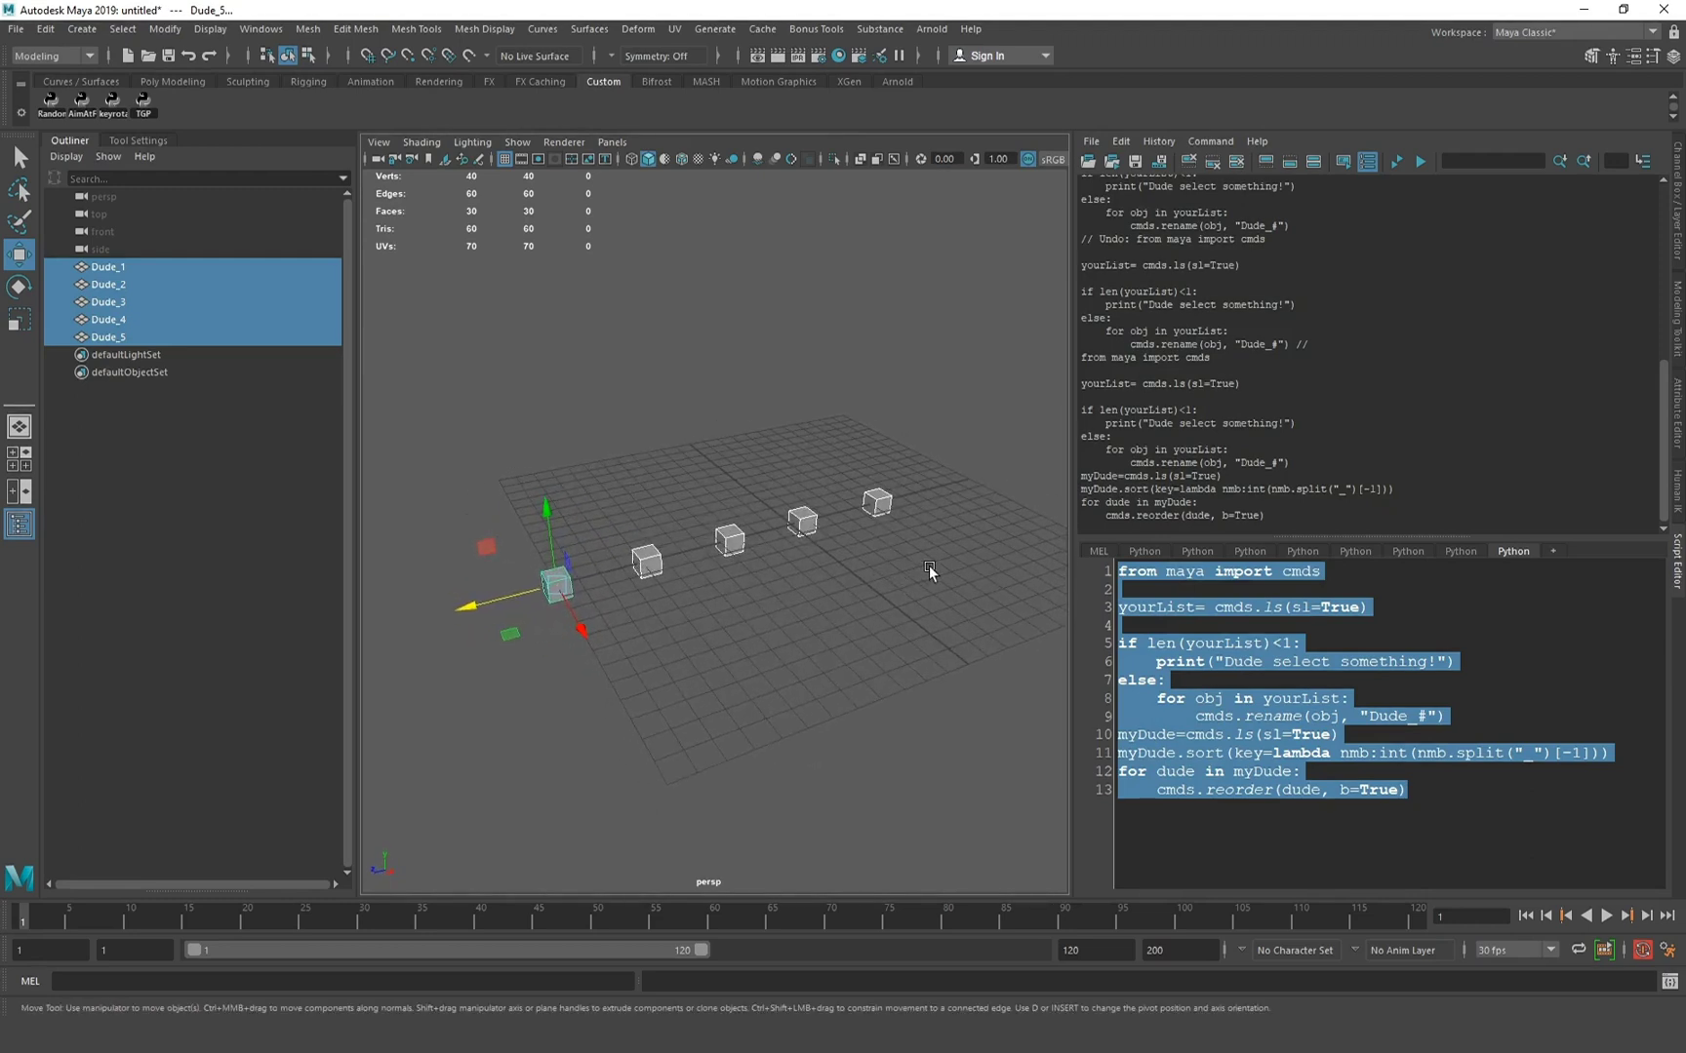